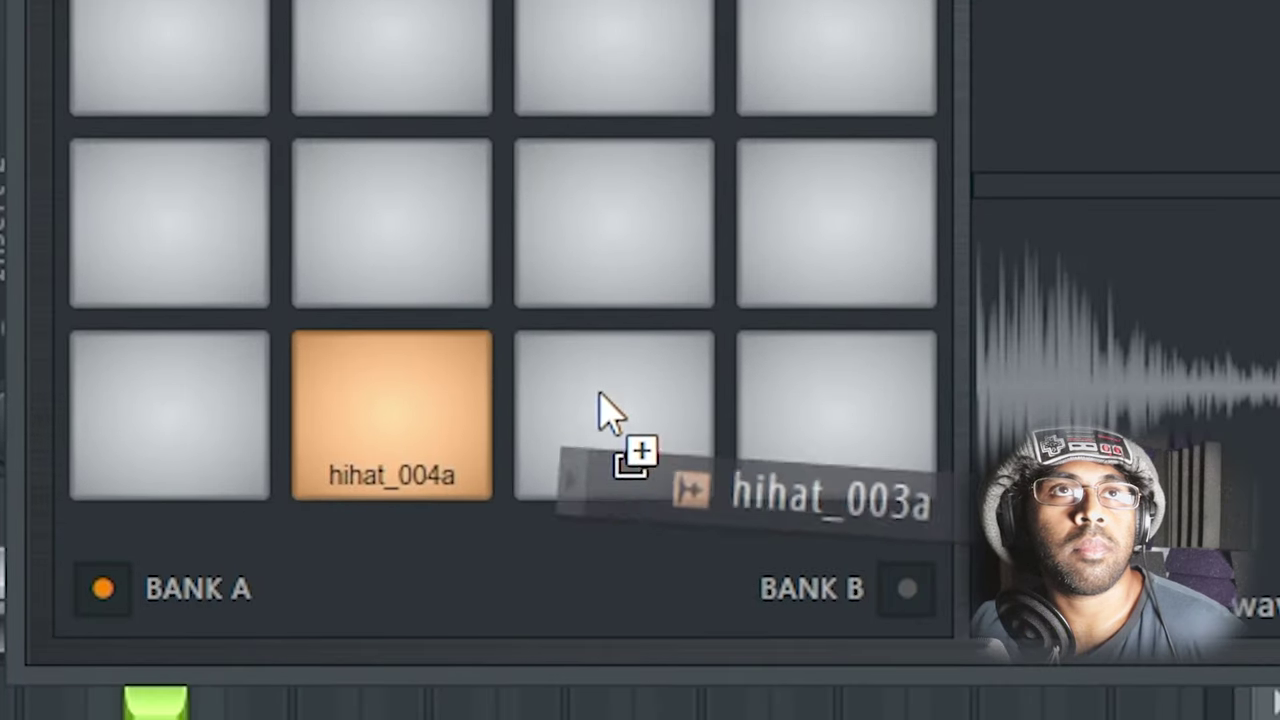
Place hihat_003a on the third bottom pad and a snare sample above hihat_004a
left_click_drag(598, 395, 566, 406)
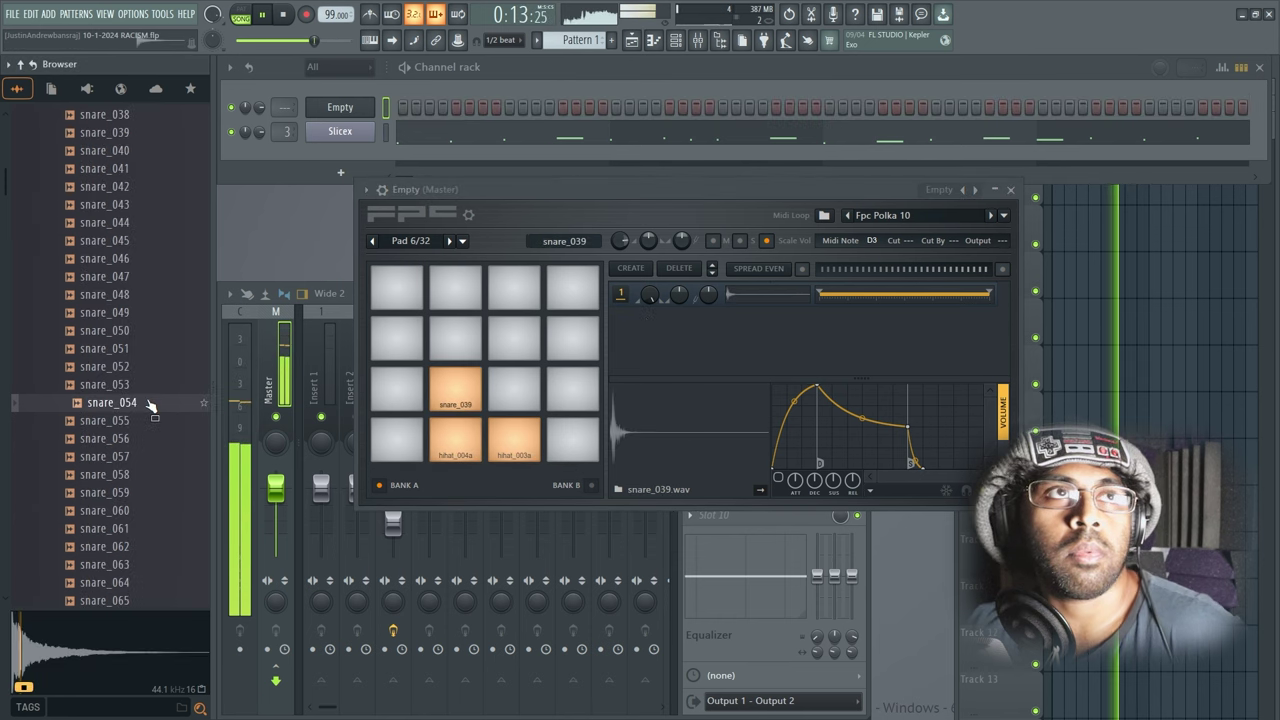
left_click(149, 443)
left_click_drag(145, 462, 503, 411)
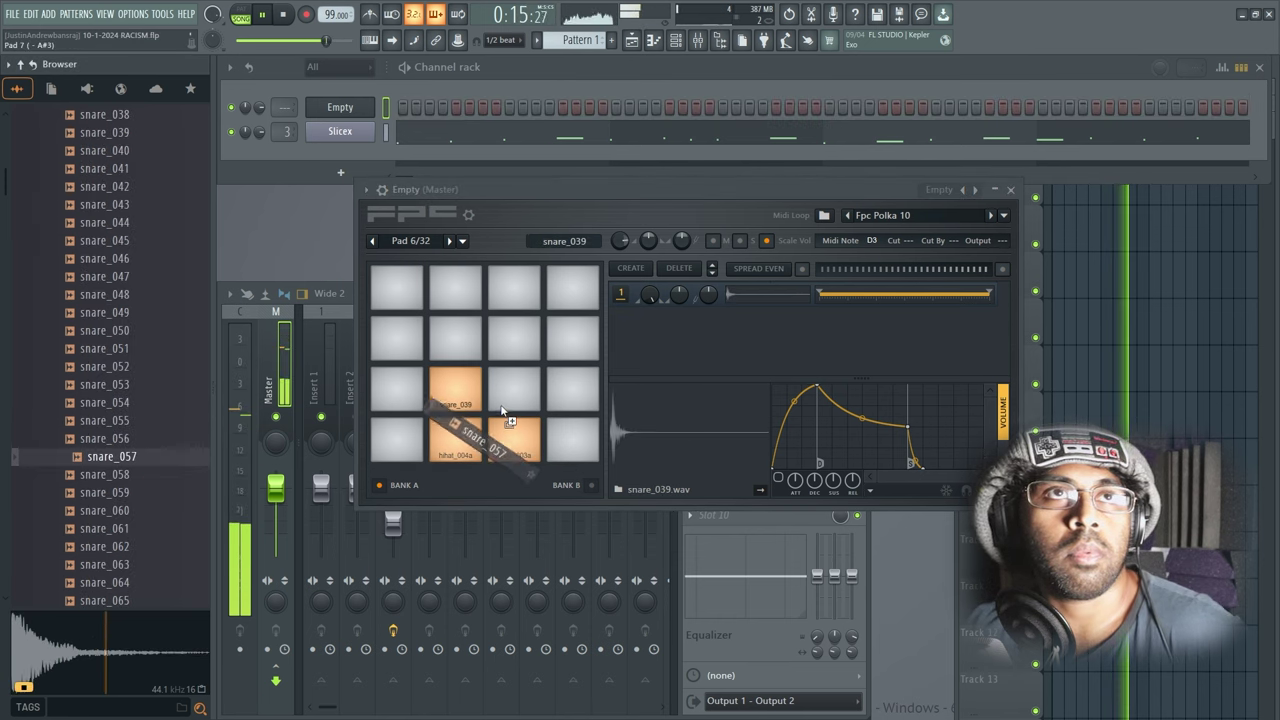
left_click(455, 442)
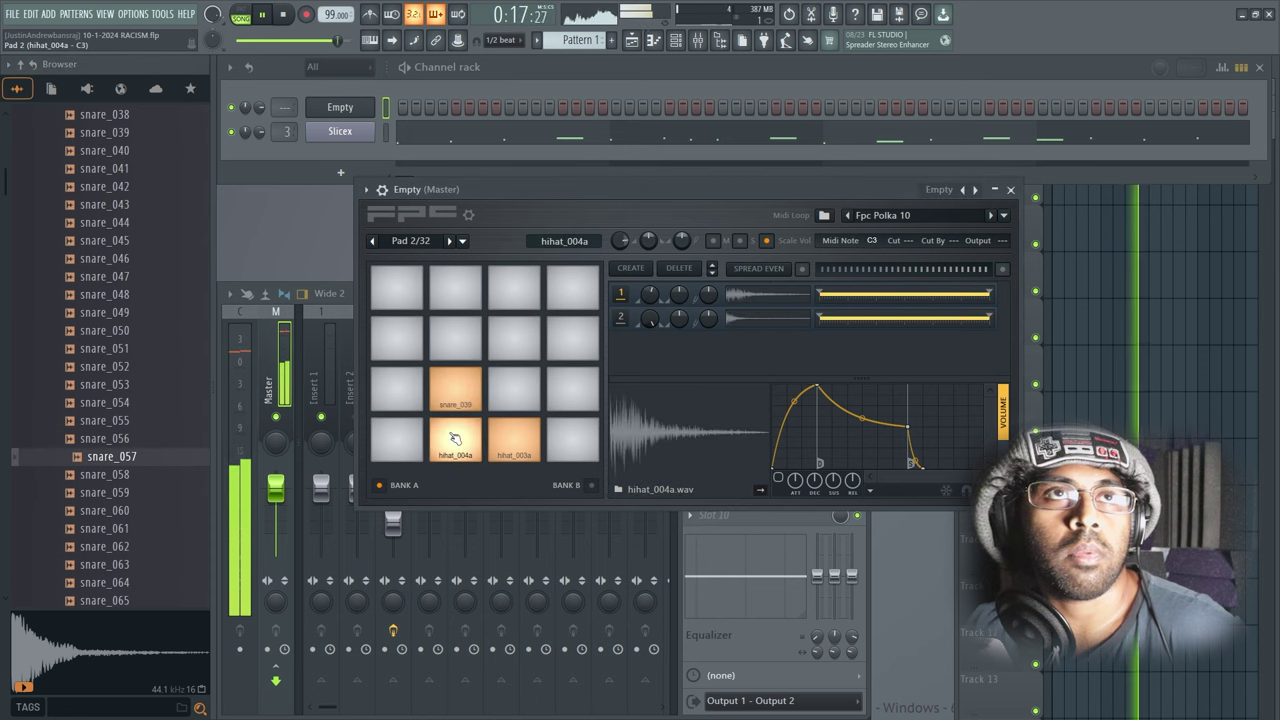
left_click(455, 390)
Audition the bassdrum_055 and bassdrum_054 samples in the browser
scroll(140, 380, "up", 10)
left_click(145, 386)
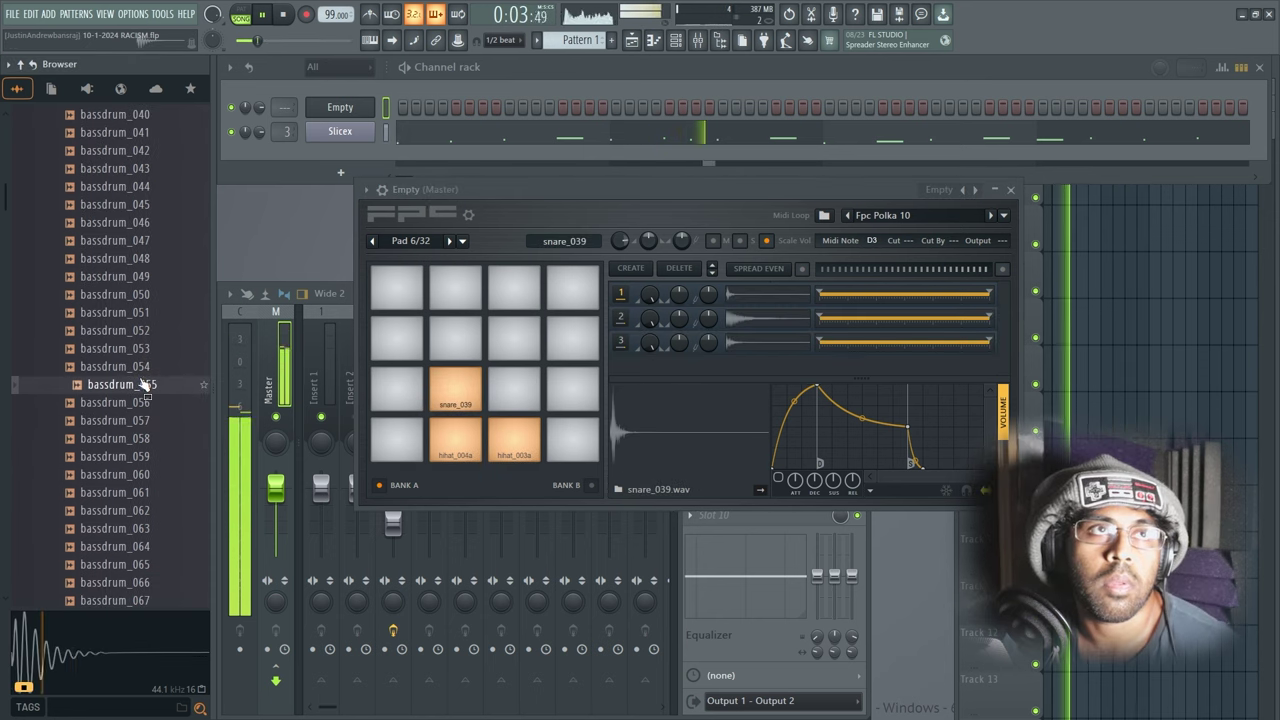
left_click(145, 368)
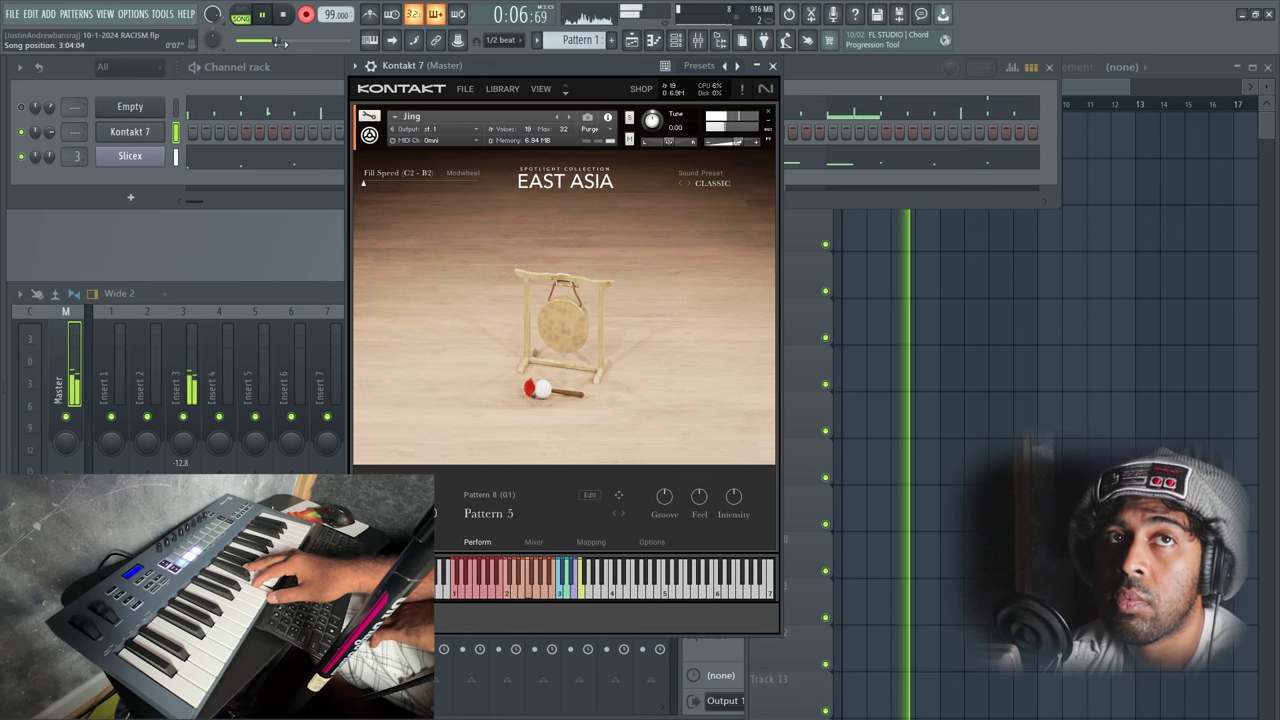
Stop playback and close the Kontakt Jing instrument window
key("space")
left_click(32, 133)
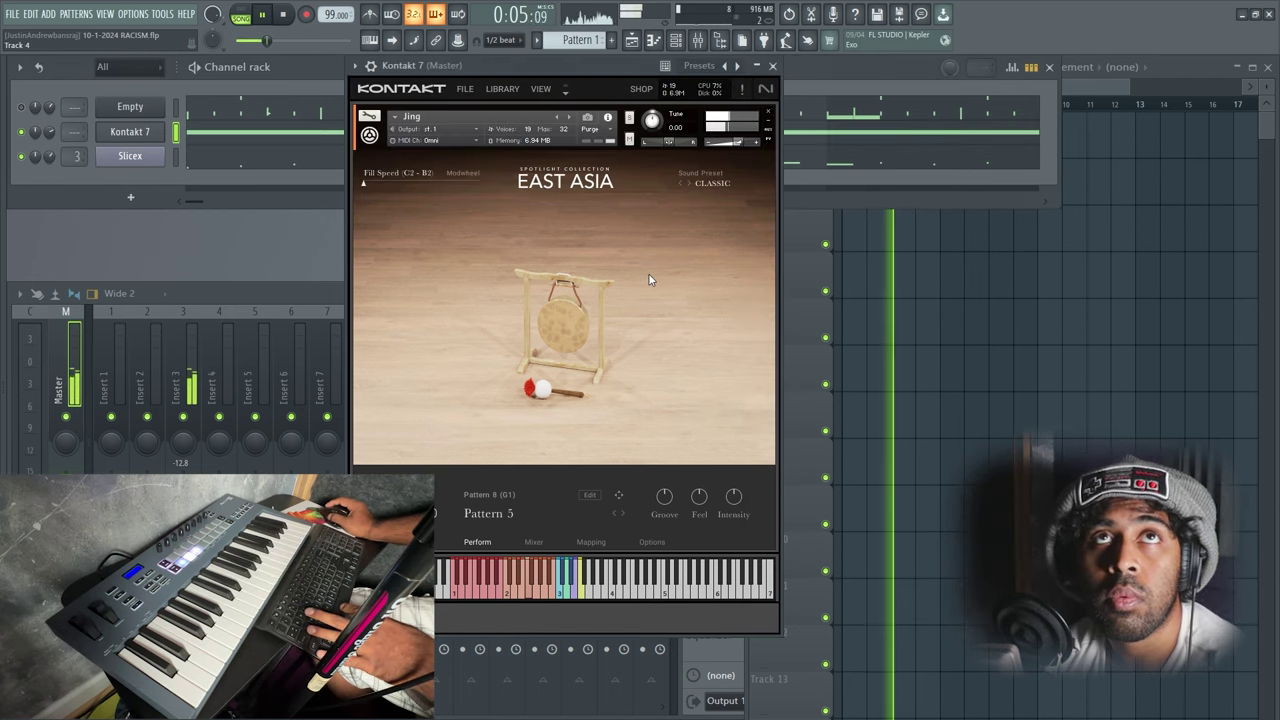
left_click(773, 66)
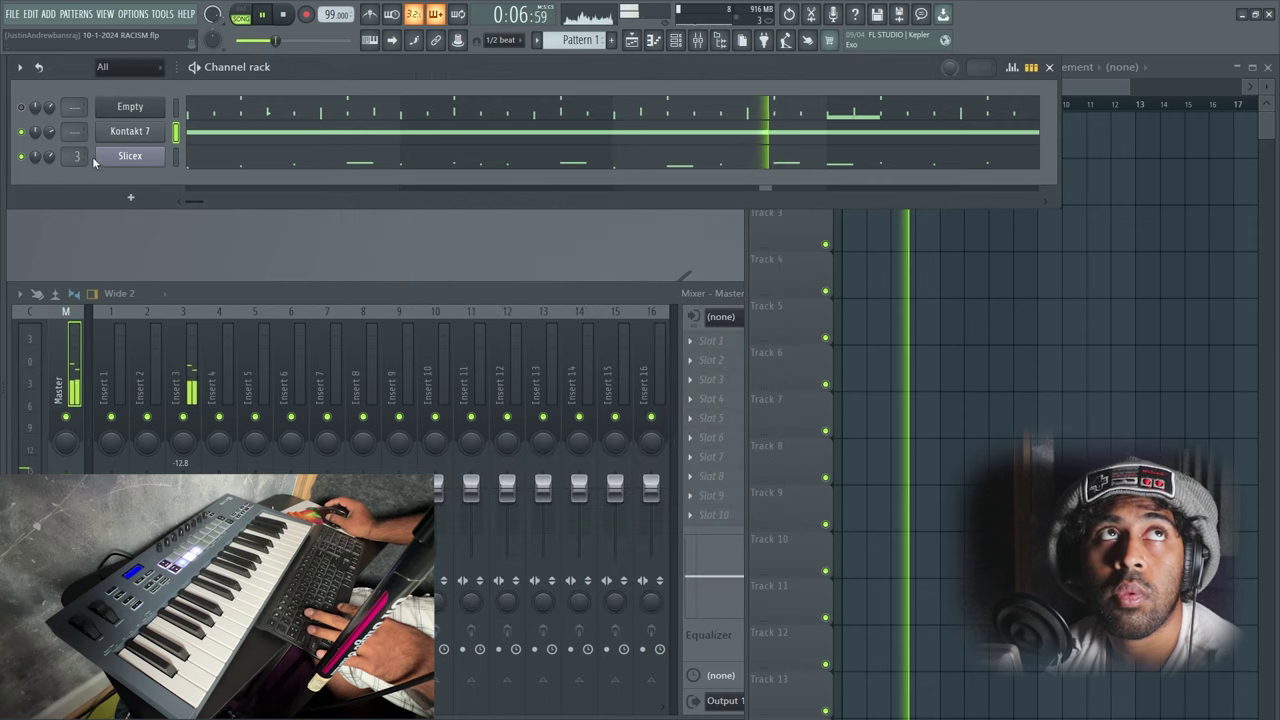
Bring up the Kontakt 7 channel's options menu and scroll through its entries
right_click(156, 137)
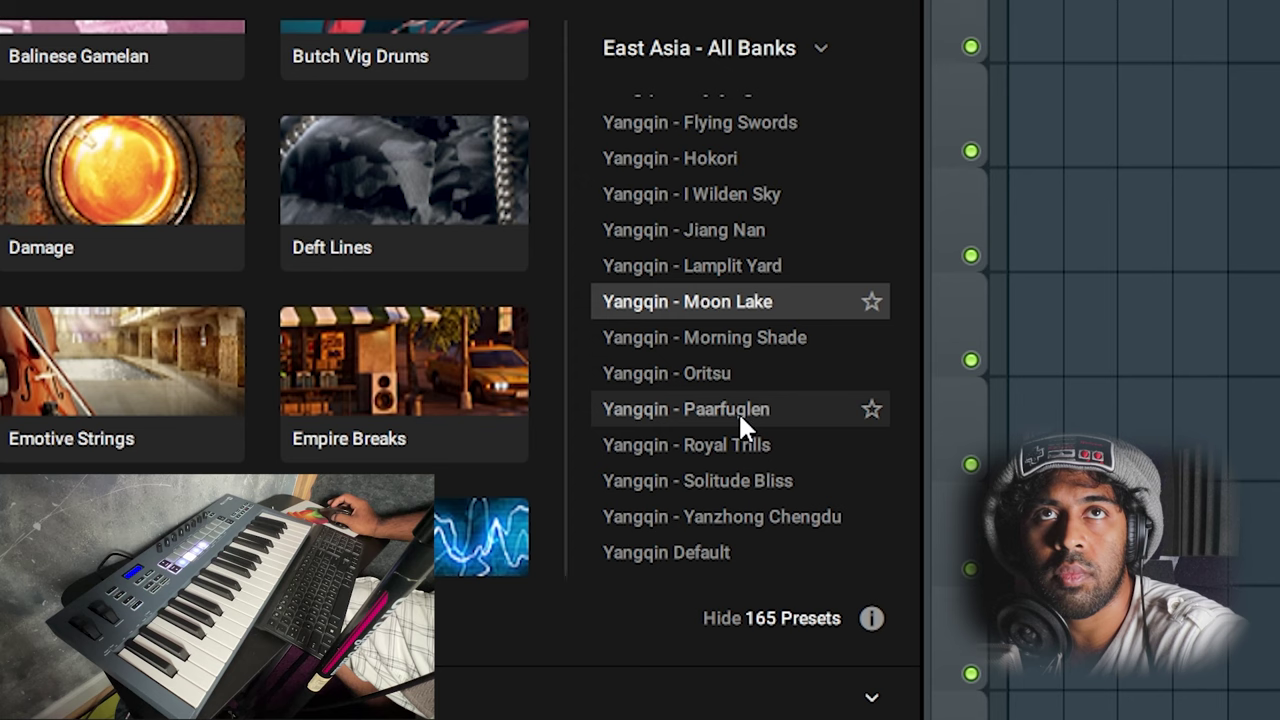
scroll(740, 415, "up", 3)
scroll(740, 409, "down", 2)
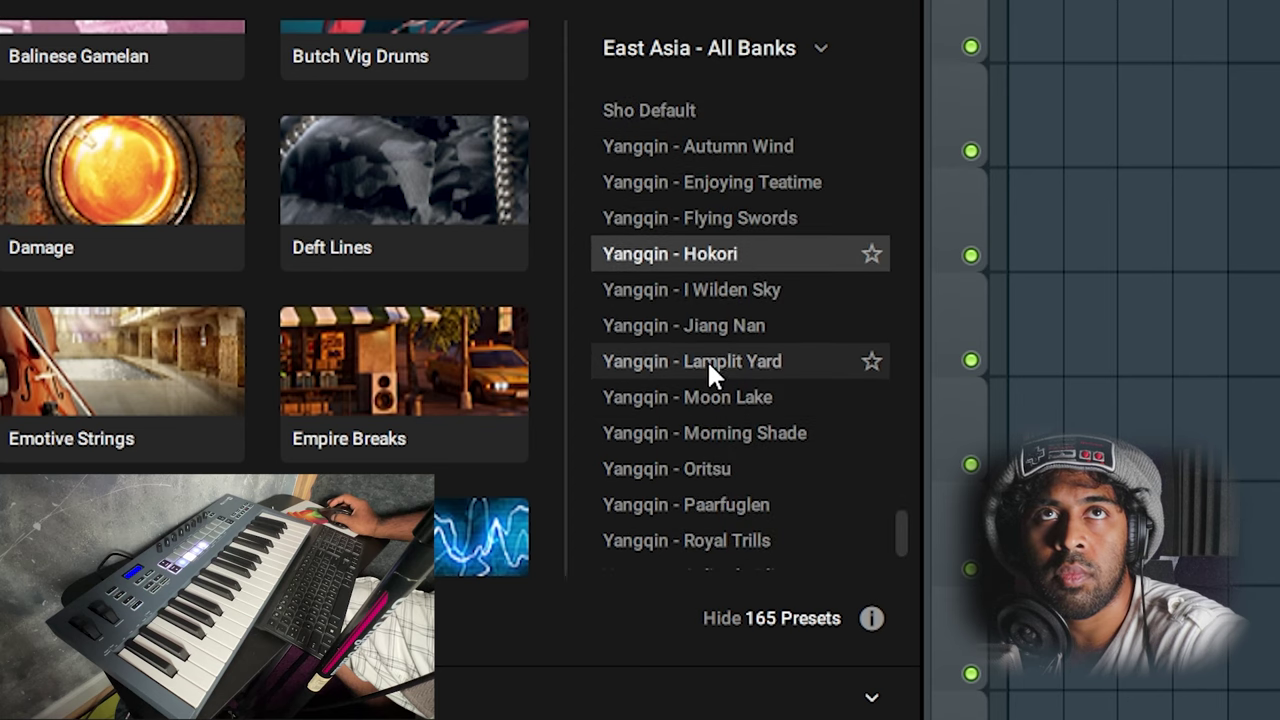
scroll(706, 360, "up", 3)
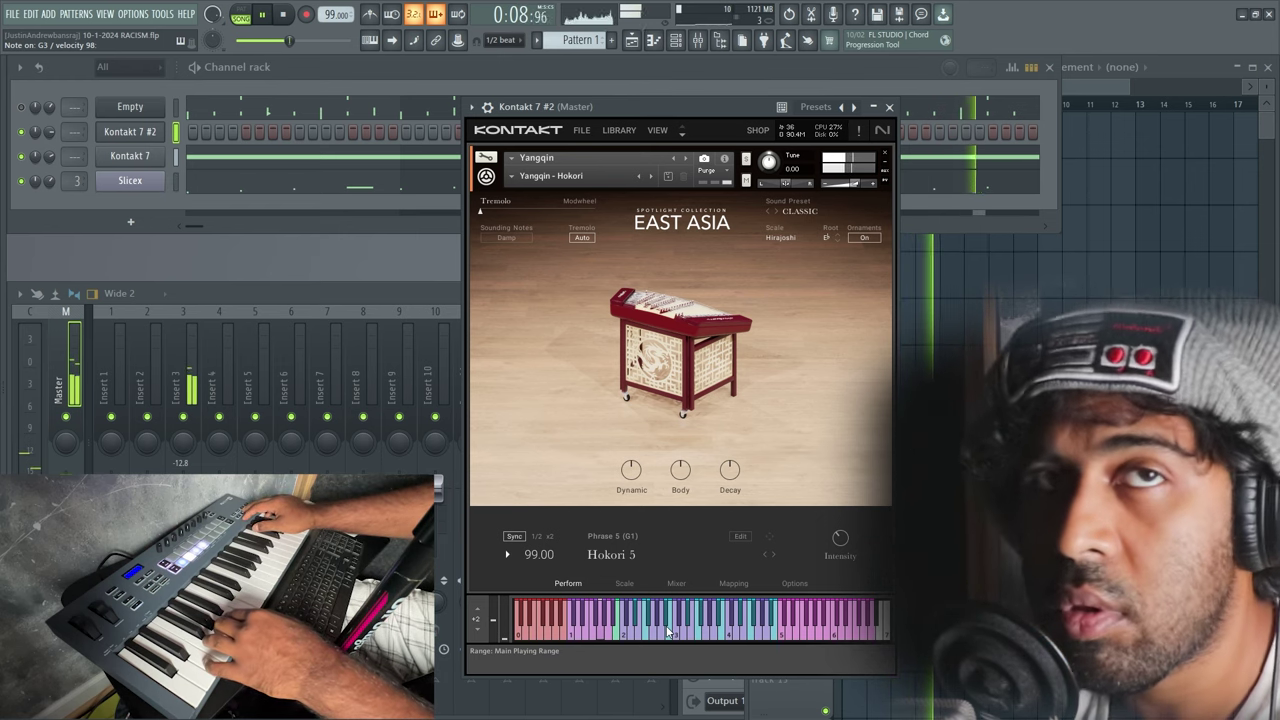
Record a Hokori yangqin phrase on Kontakt 7 #2 with a precount, then stop
key("space")
left_click(49, 180)
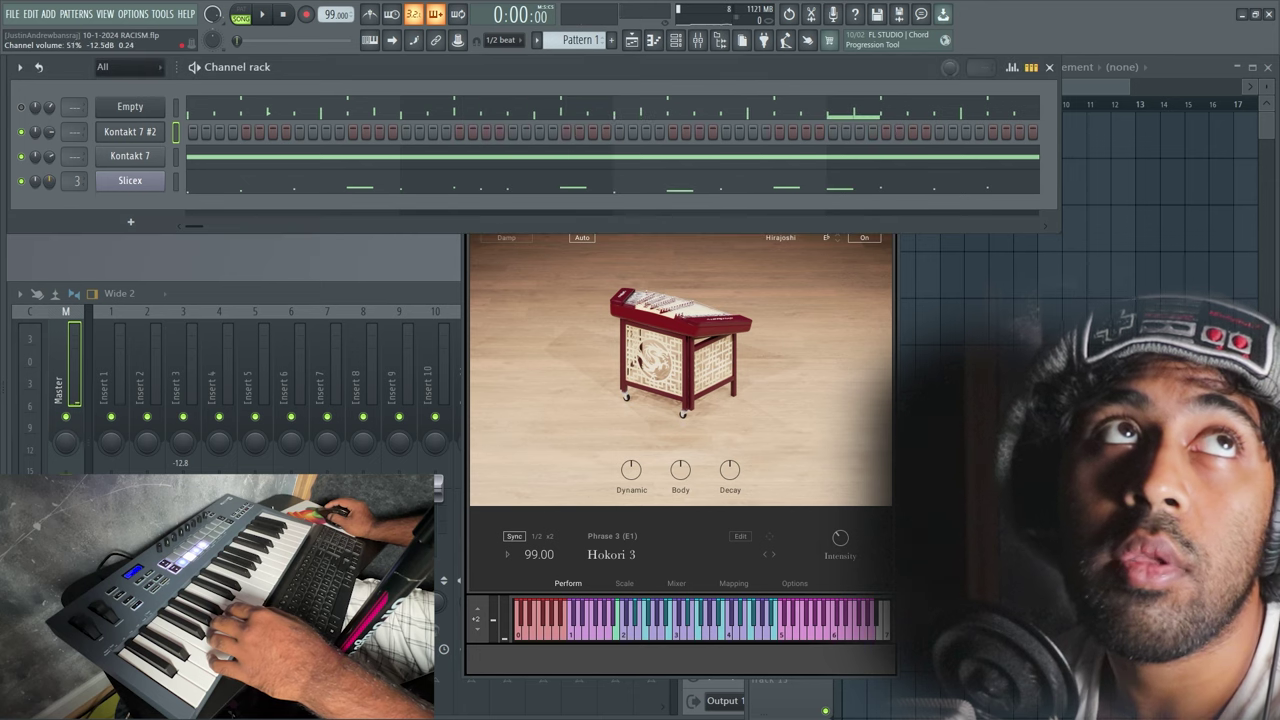
left_click(465, 291)
key("r")
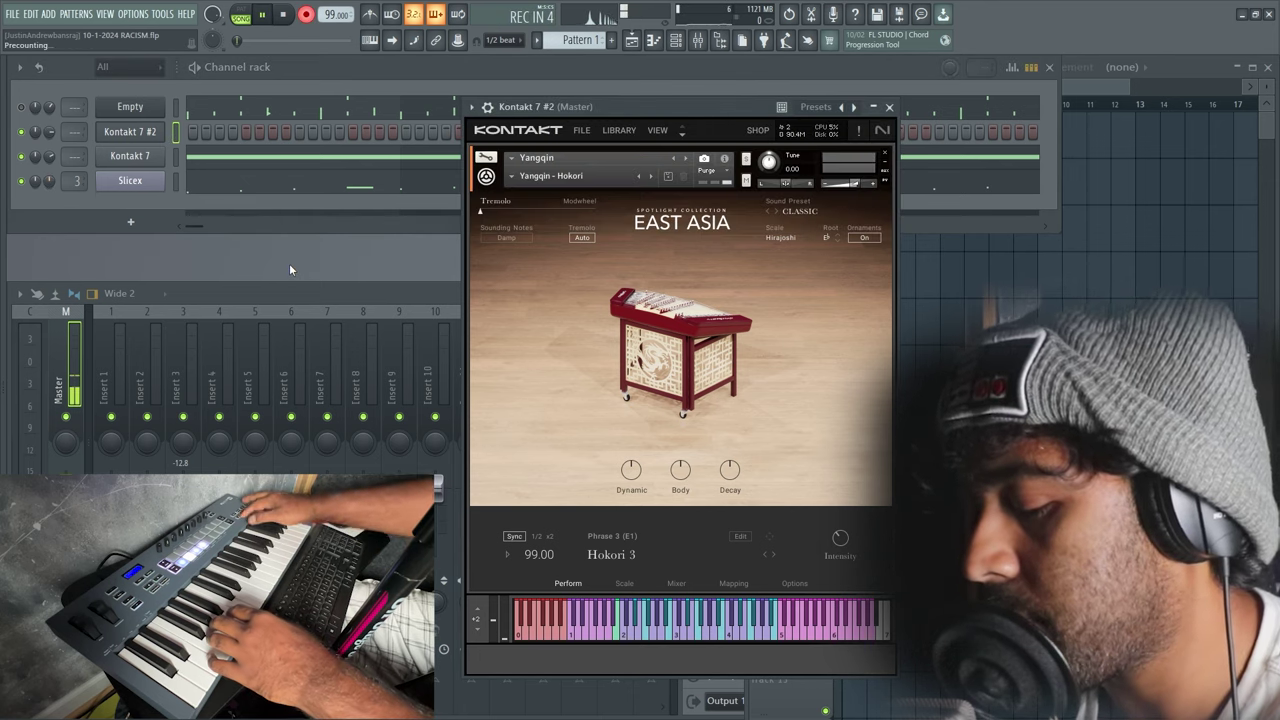
key("space")
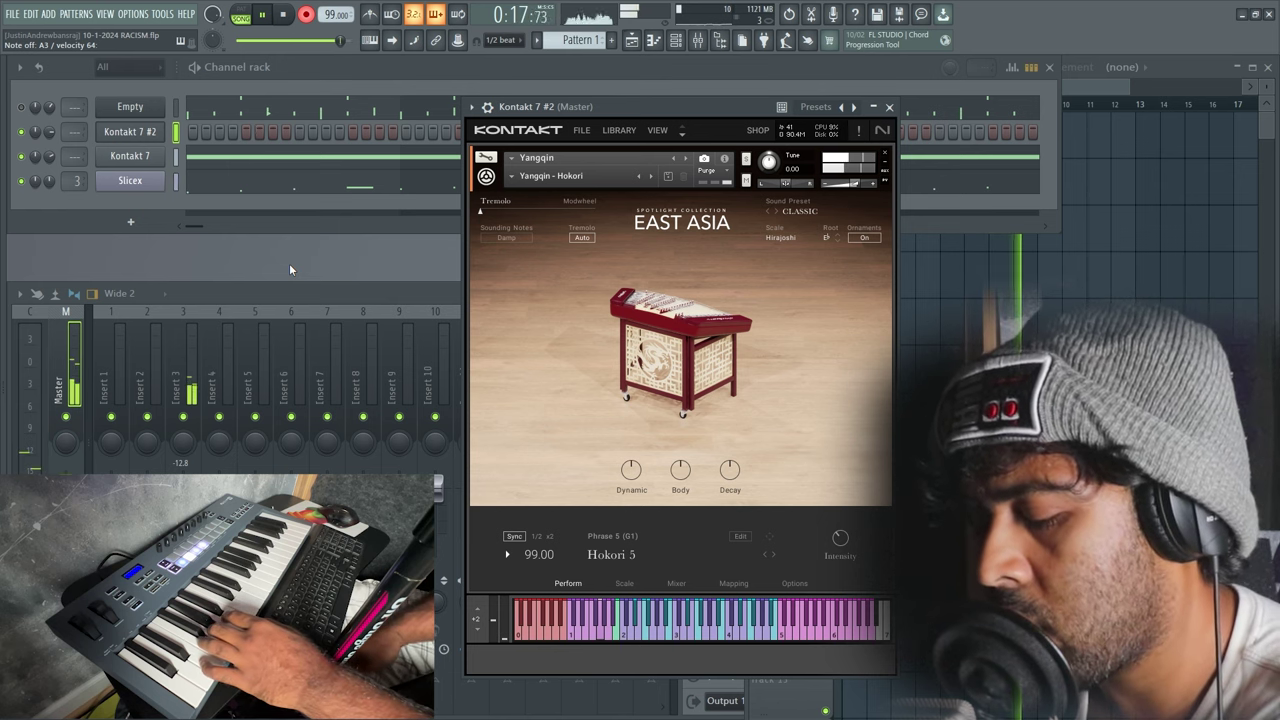
key("space")
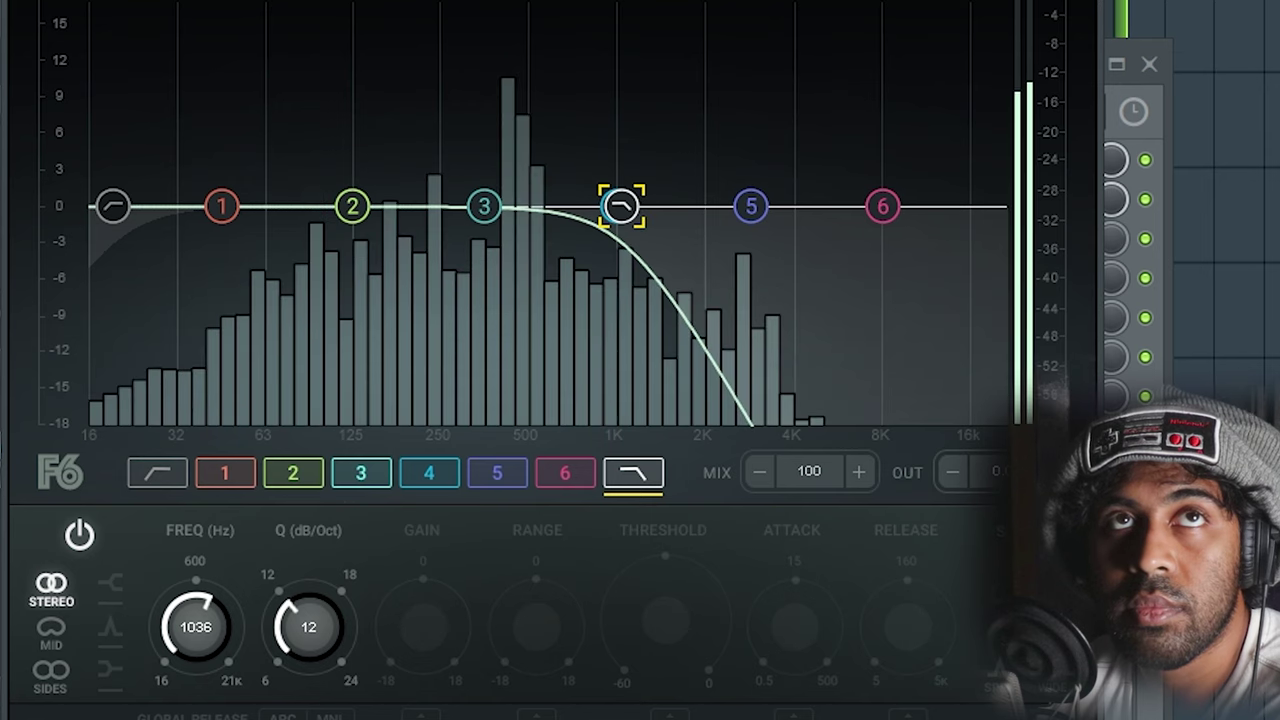
Set Insert 3's F6 low-pass to about 4.7 kHz and high-pass to about 480 Hz
left_click_drag(621, 206, 815, 206)
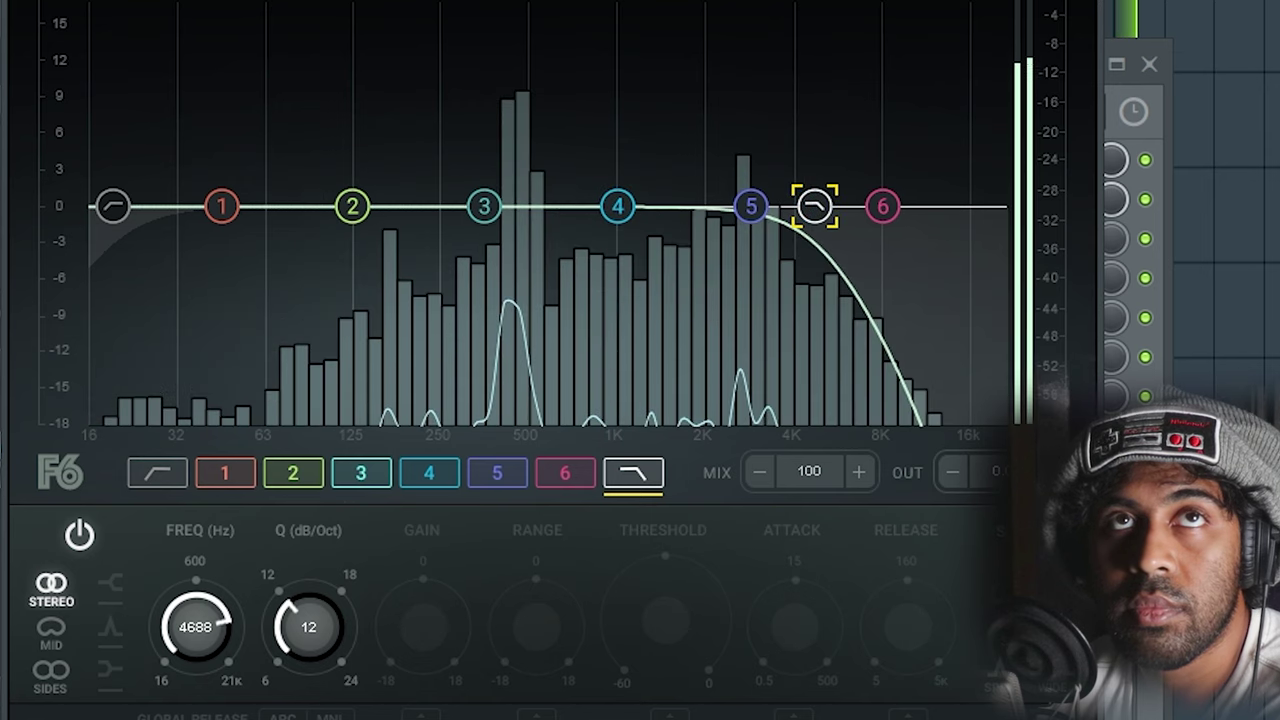
left_click(110, 208)
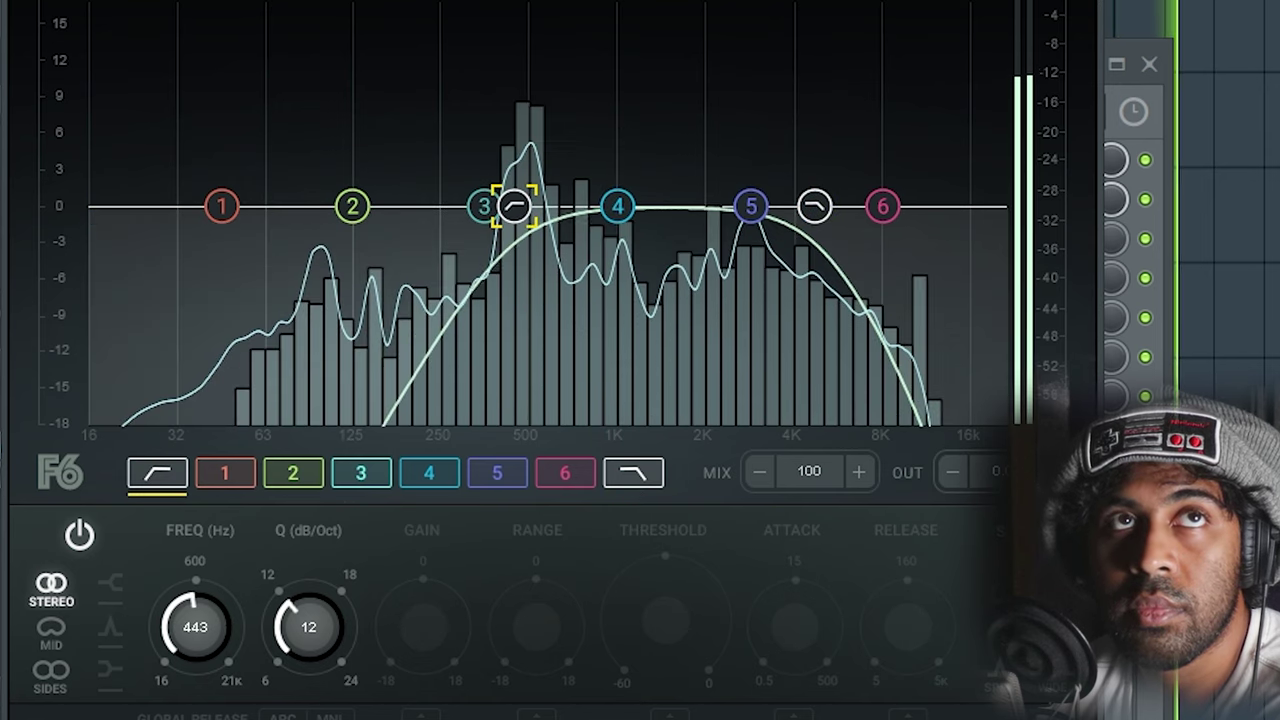
mouse_move(108, 210)
left_mouse_down()
mouse_move(523, 208)
mouse_move(454, 206)
left_mouse_up()
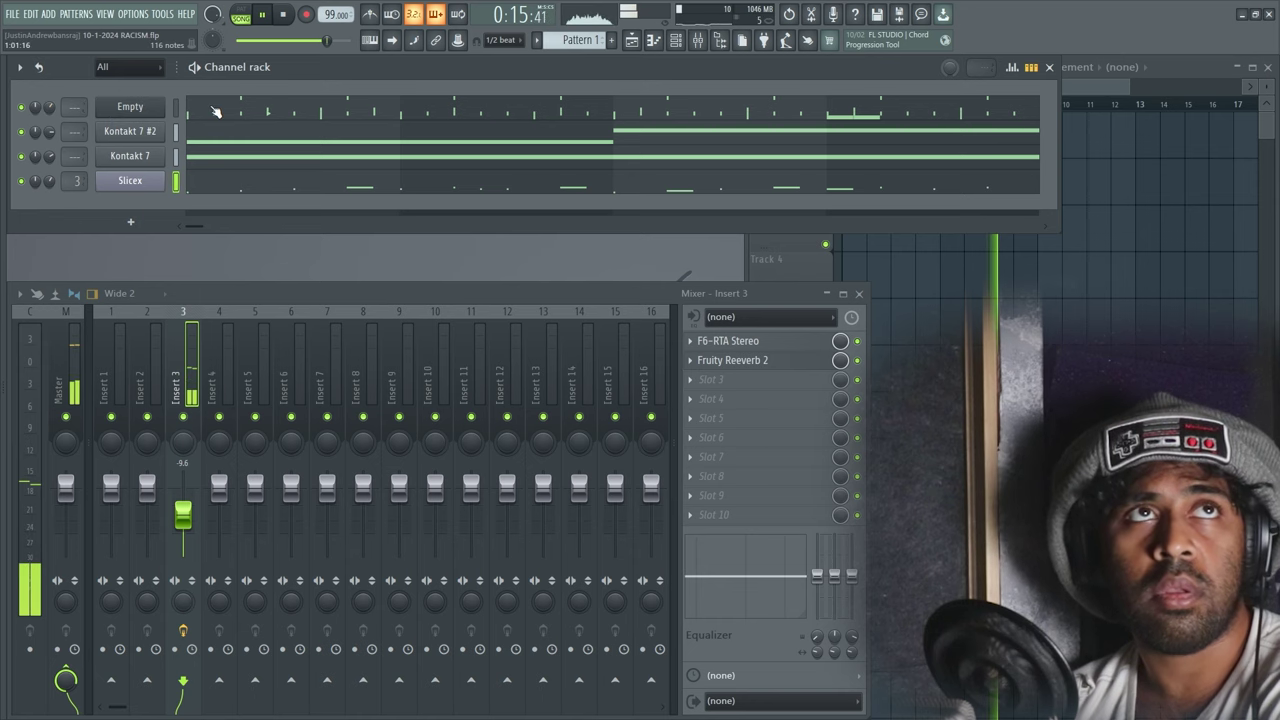
In FPC, rebalance snare_039's layers with layer 2 raised, then select the hihat_003a pad
left_click(130, 107)
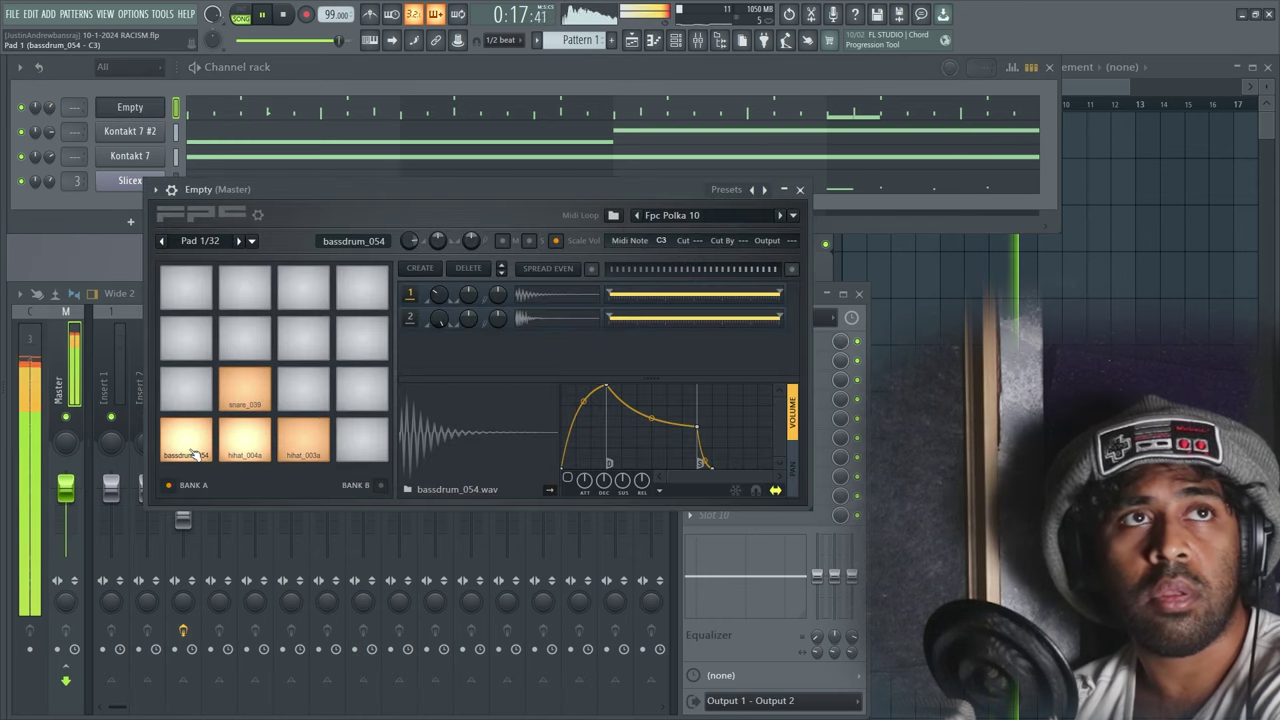
key("space")
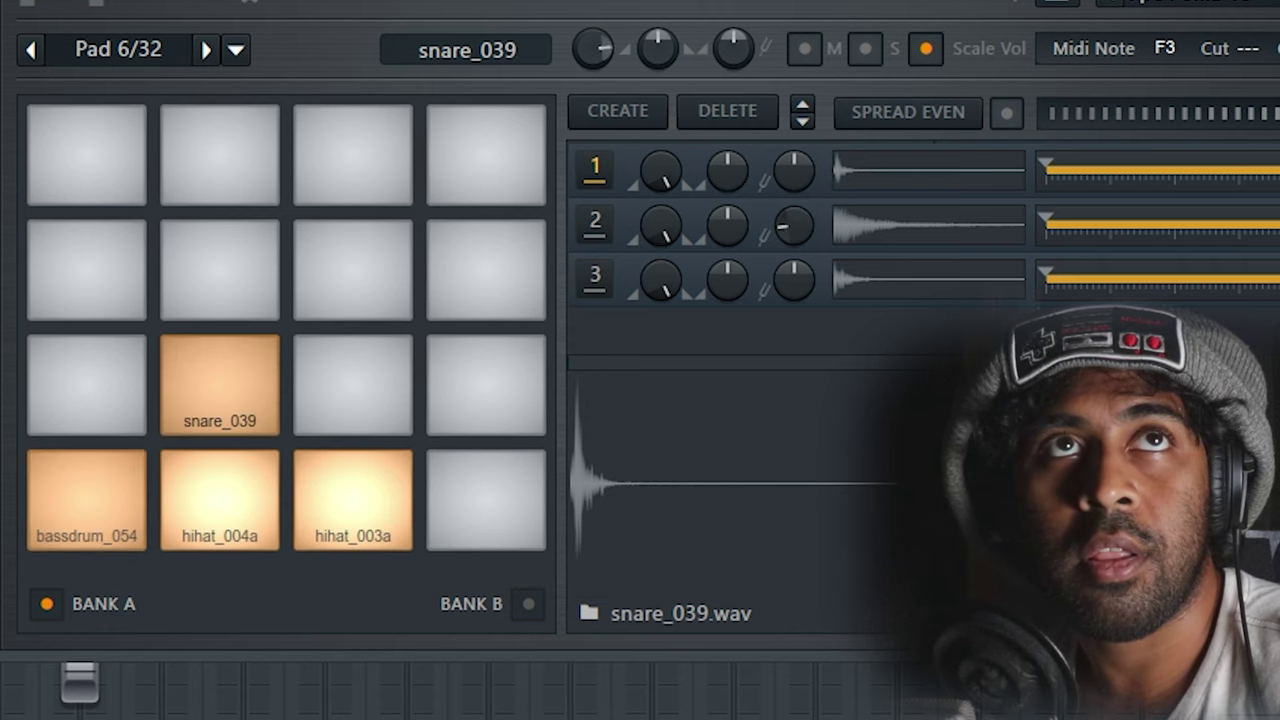
left_click_drag(786, 222, 786, 190)
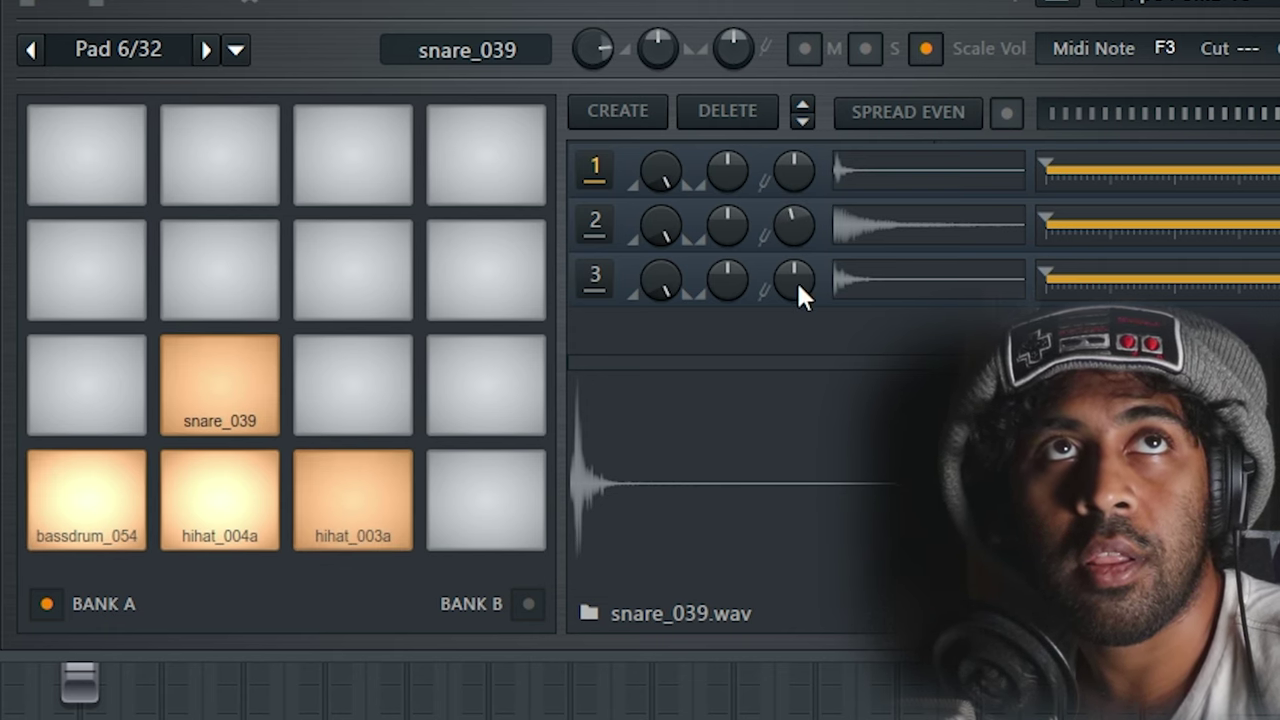
mouse_move(797, 278)
left_mouse_down()
mouse_move(797, 255)
mouse_move(798, 310)
mouse_move(798, 255)
left_mouse_up()
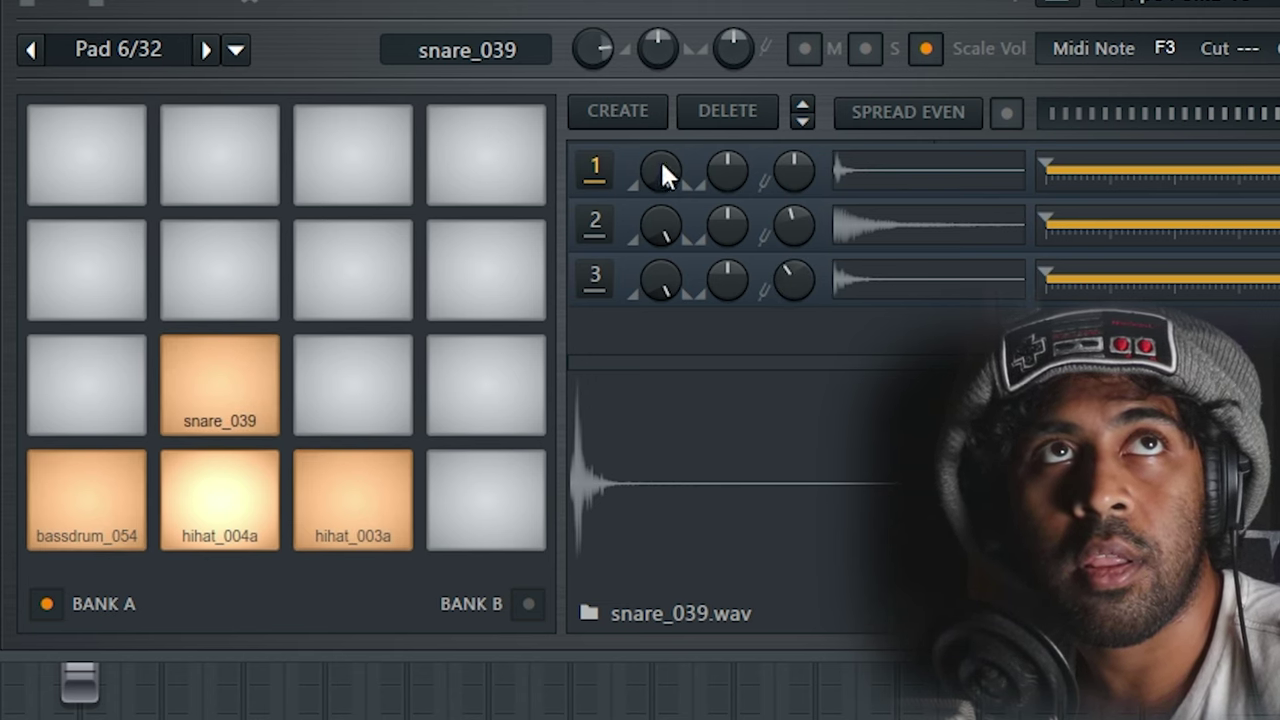
left_click_drag(662, 168, 660, 250)
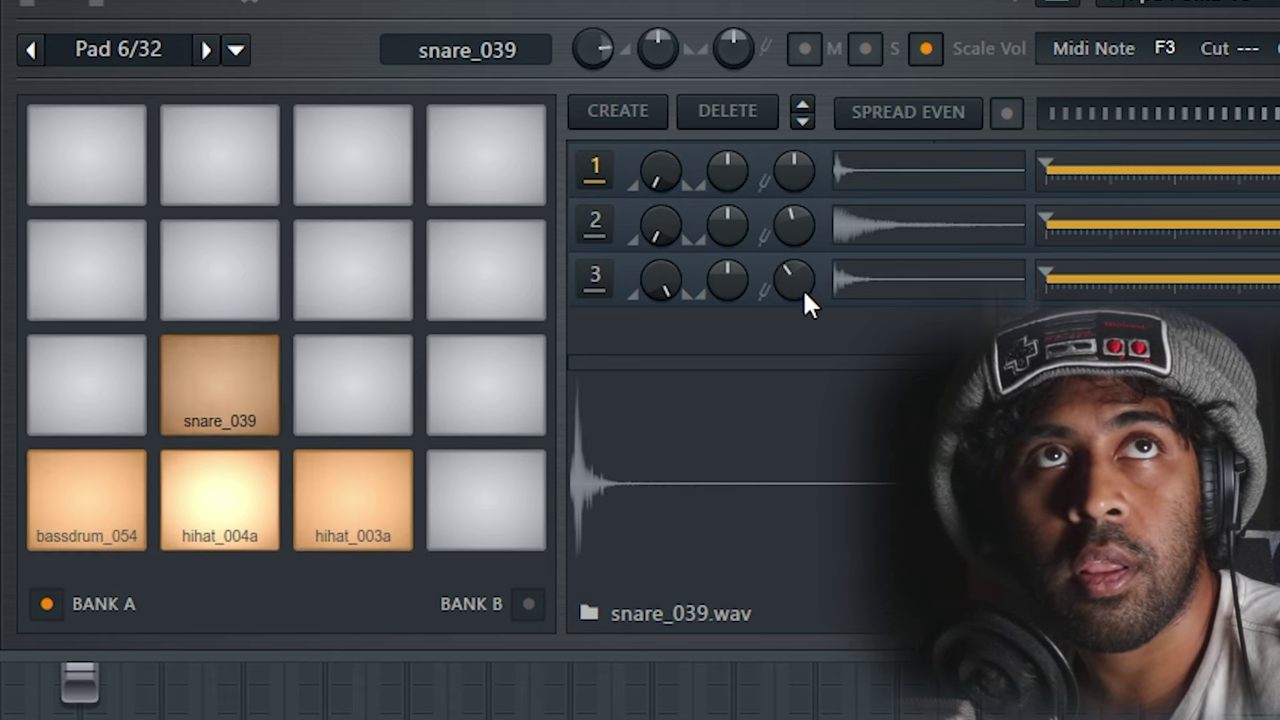
scroll(803, 288, "down", 1)
scroll(803, 286, "down", 1)
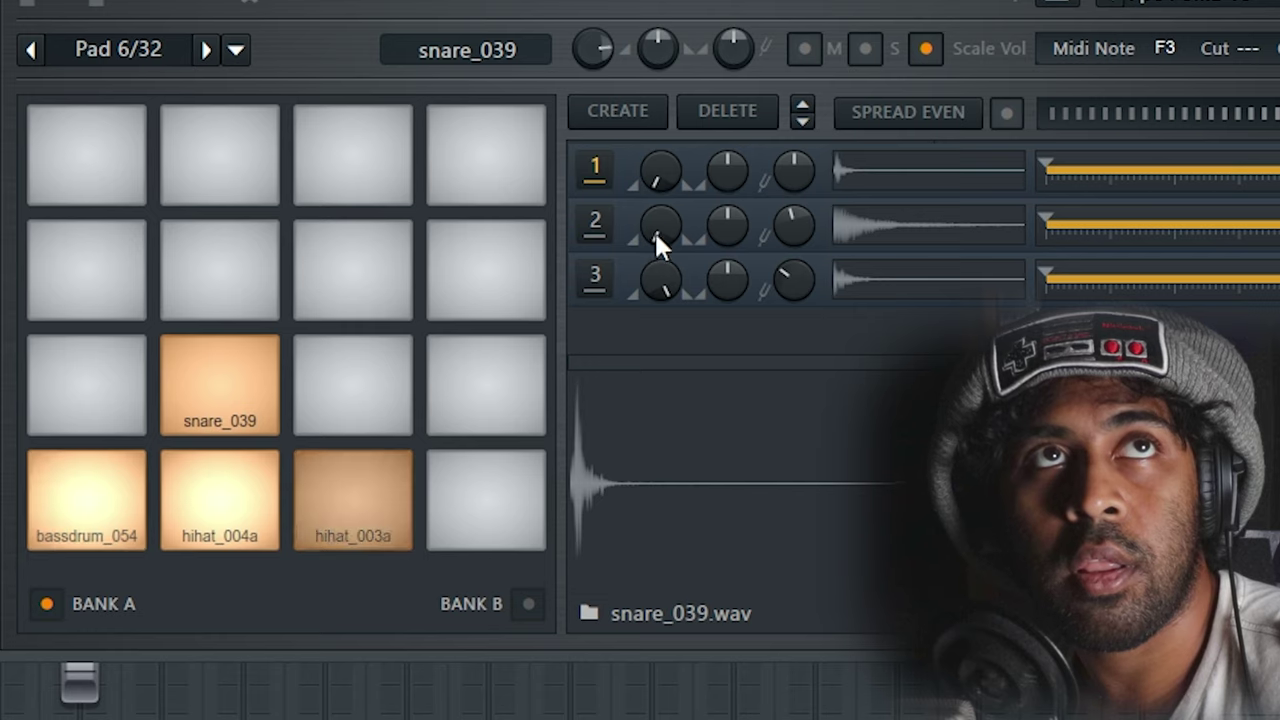
left_click_drag(654, 230, 656, 200)
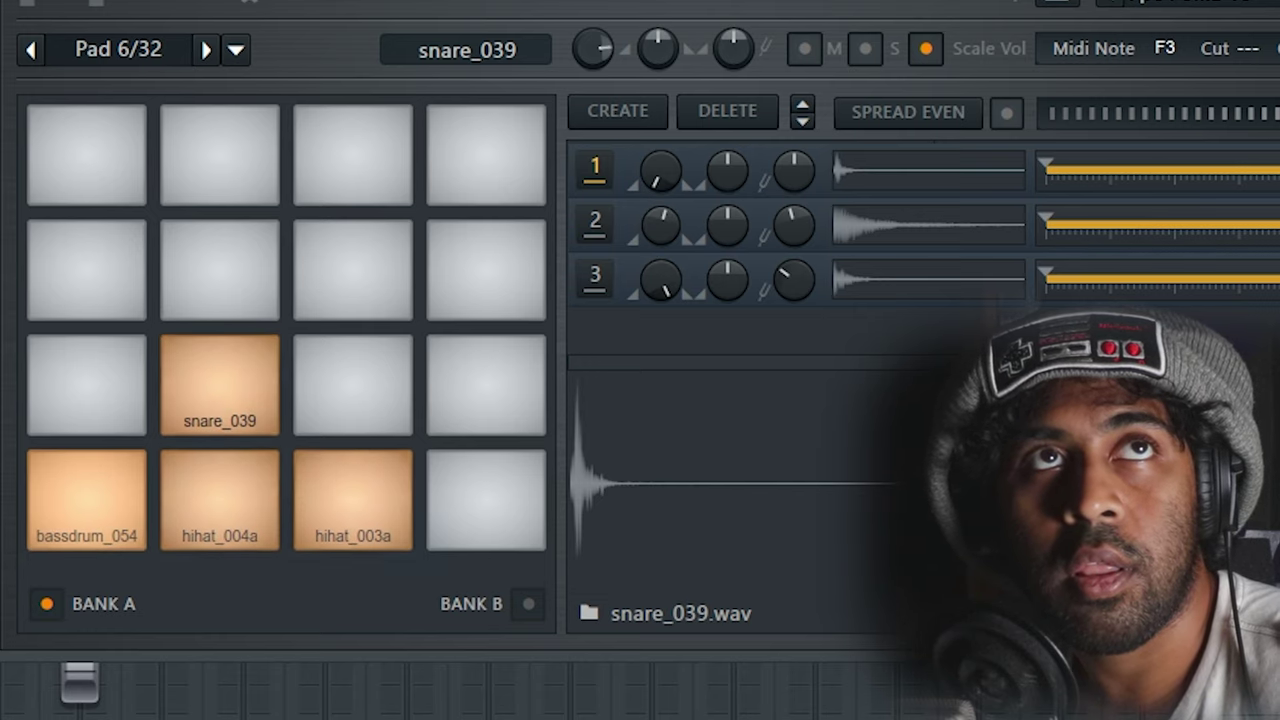
left_click(352, 500)
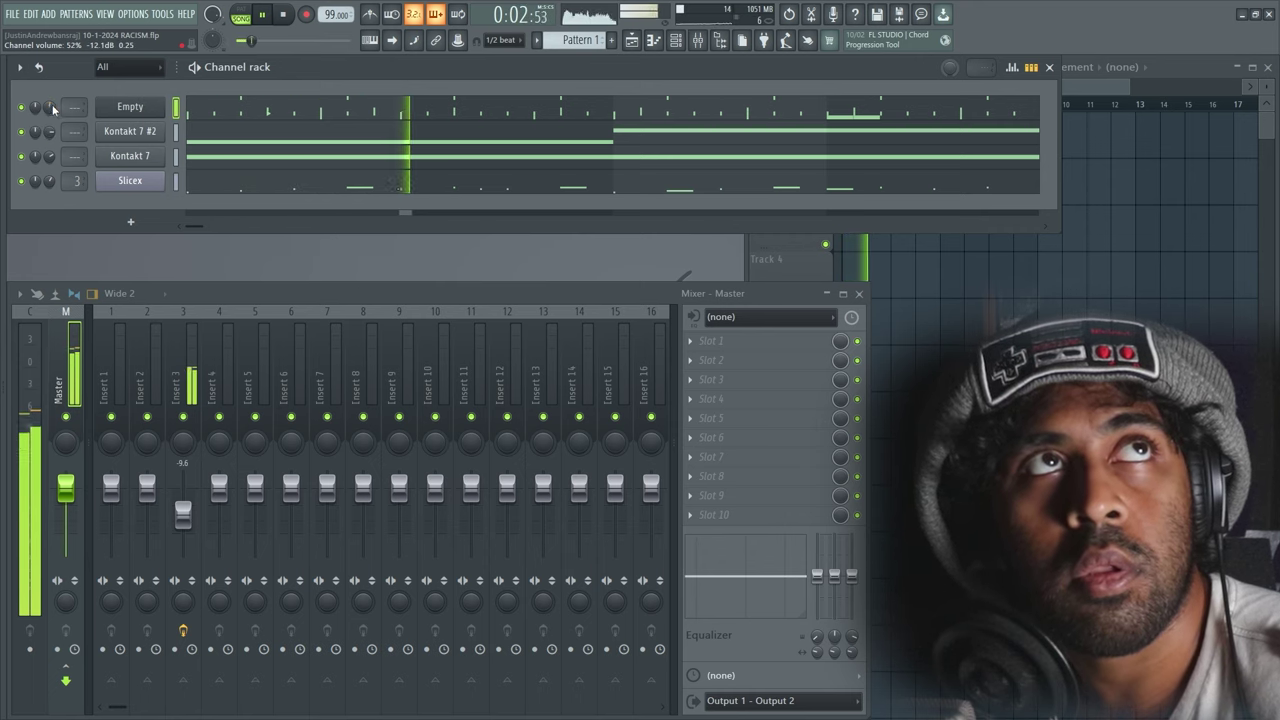
Route Kicks into Insert 12 and load Fruity Reeverb 2 in its first slot
key("space")
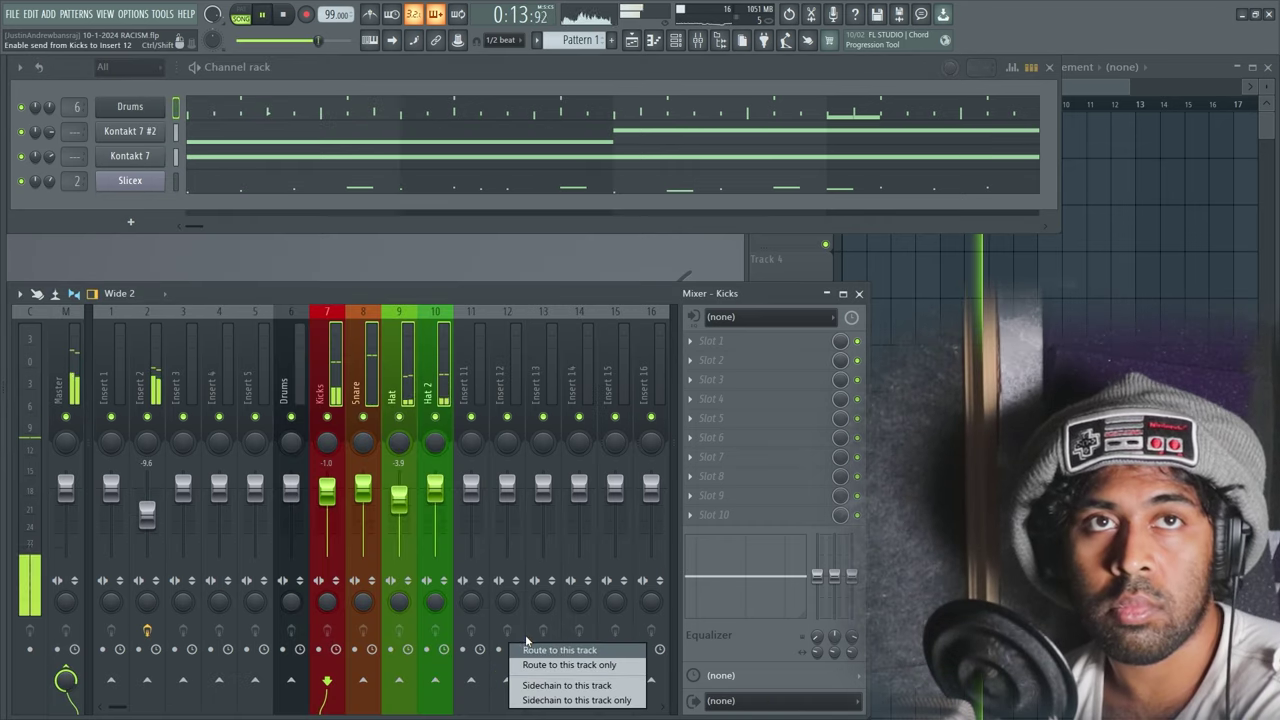
left_click(543, 652)
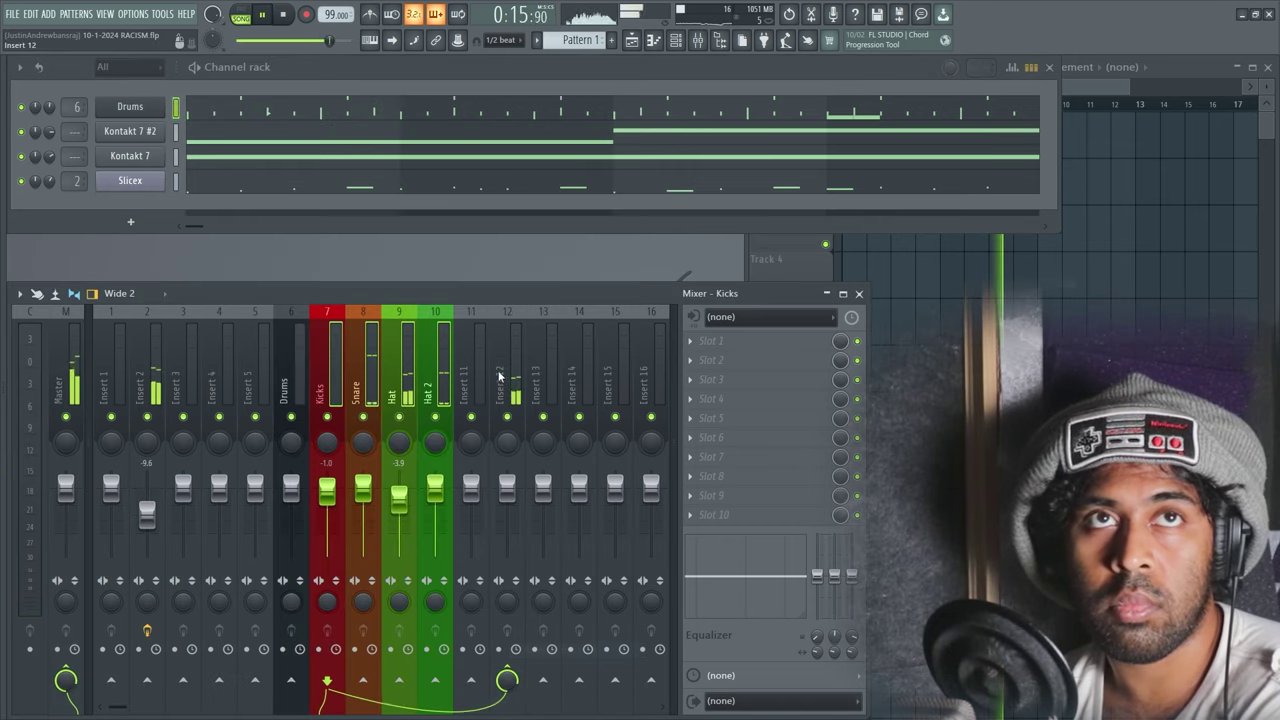
left_click(509, 436)
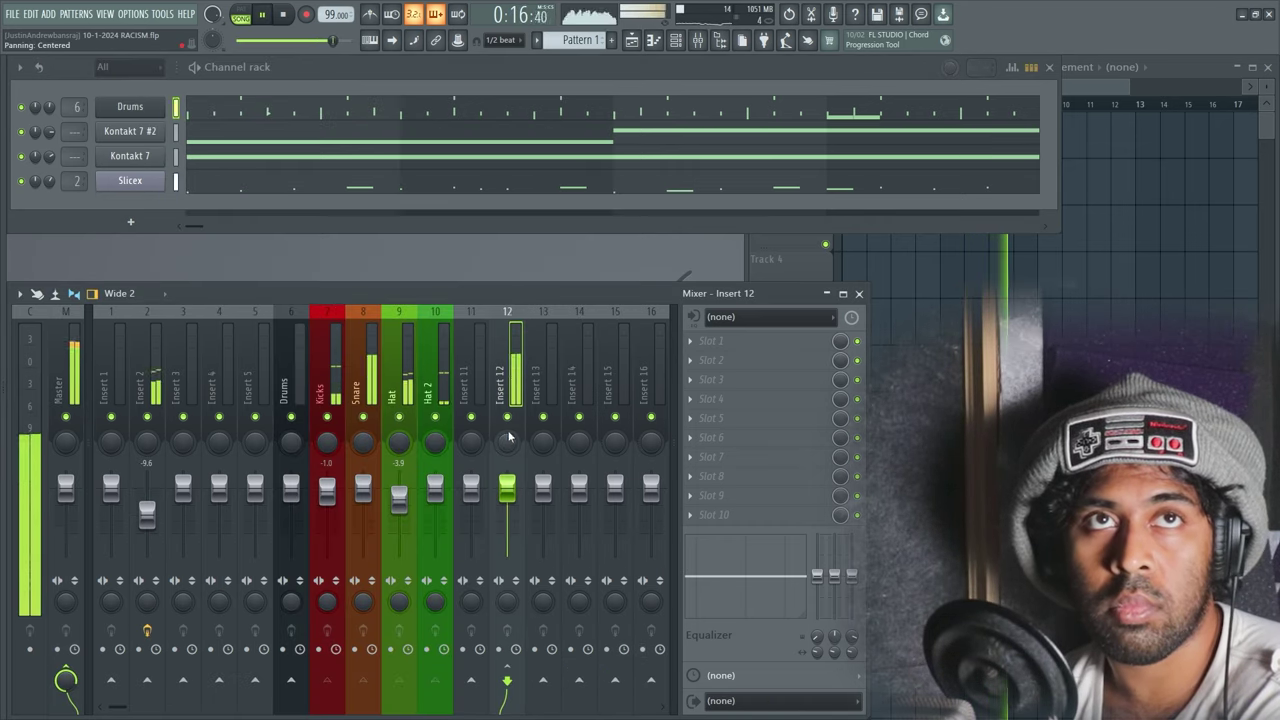
left_click(711, 345)
mouse_move(711, 358)
mouse_move(922, 195)
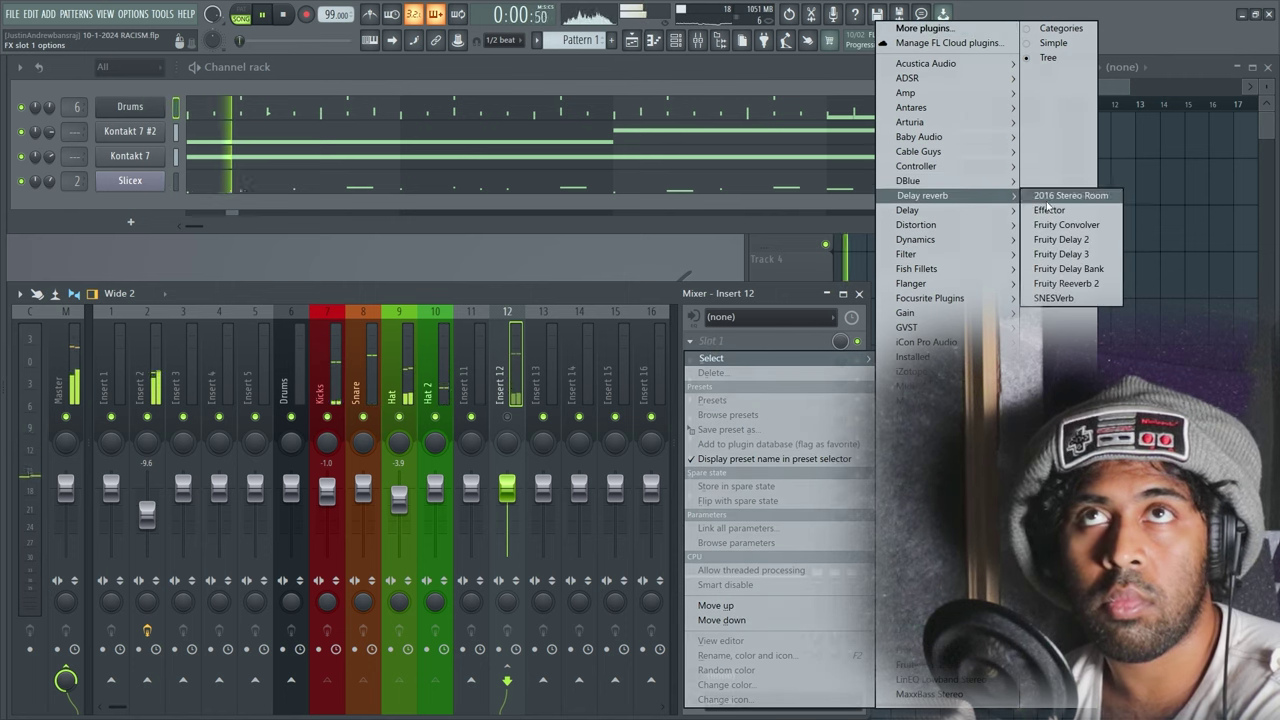
left_click(1065, 195)
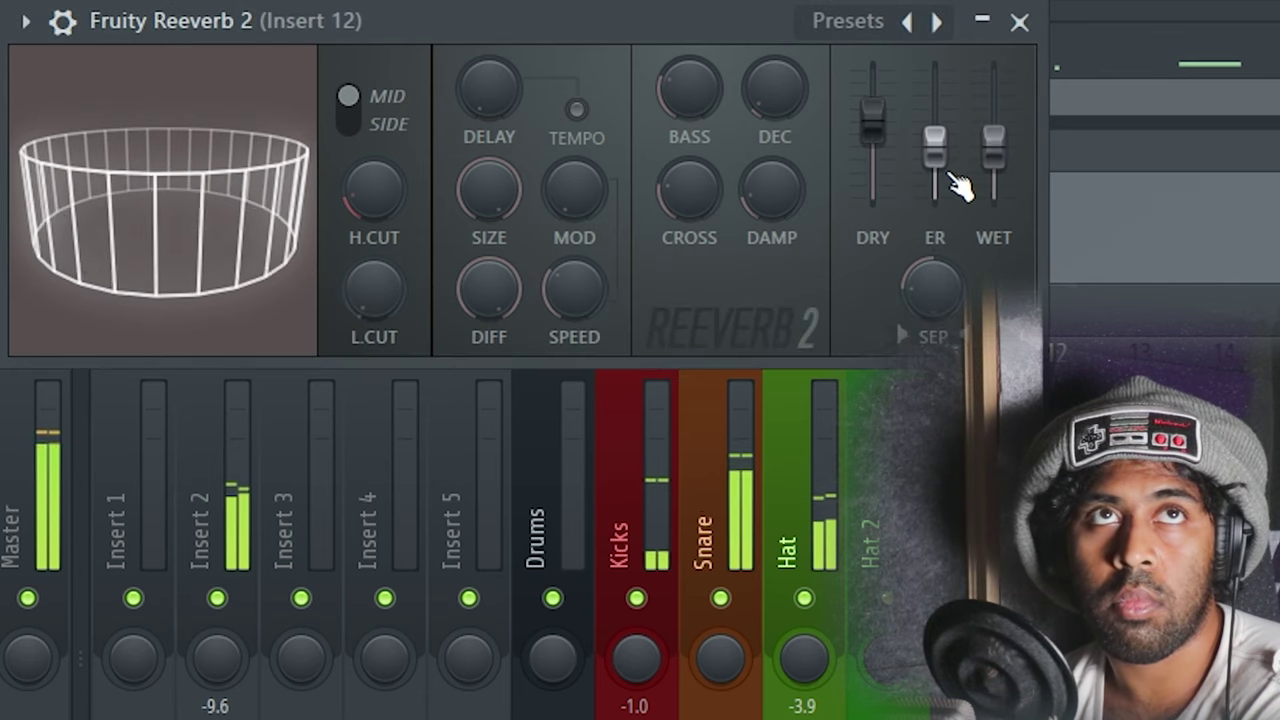
Lower the reverb's ER fader, pull DRY to the bottom, and turn DAMP up
mouse_move(934, 145)
left_mouse_down()
mouse_move(934, 178)
mouse_move(988, 182)
mouse_move(934, 158)
left_mouse_up()
left_click_drag(893, 120, 885, 188)
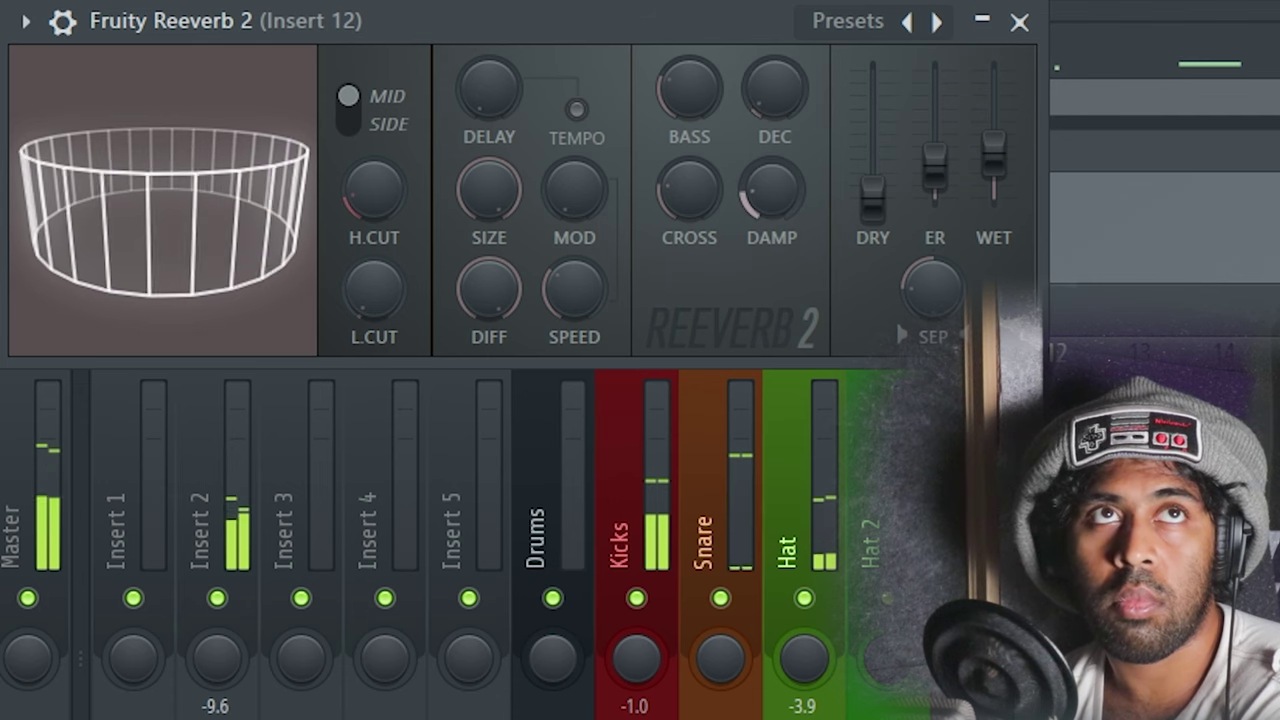
left_click_drag(772, 215, 772, 205)
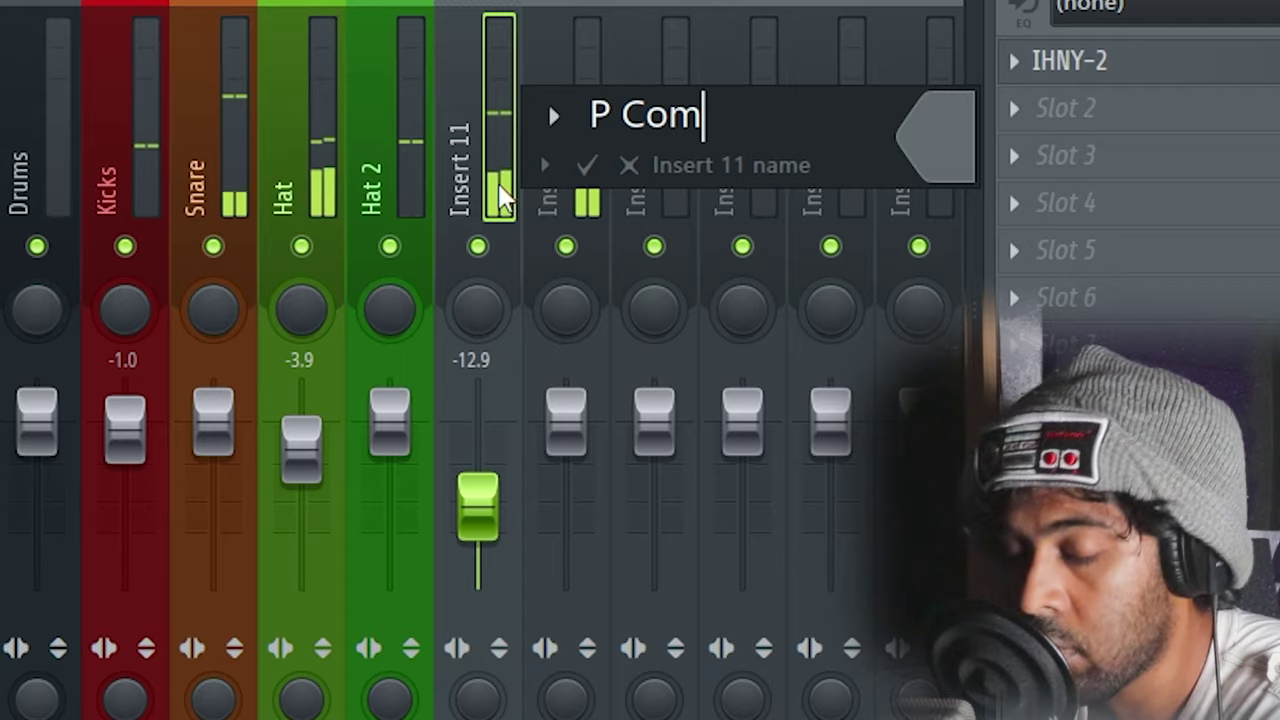
Name Insert 11 'P Comp' and raise its fader
type("p")
key("Return")
mouse_move(474, 515)
left_mouse_down()
mouse_move(476, 488)
mouse_move(490, 555)
left_mouse_up()
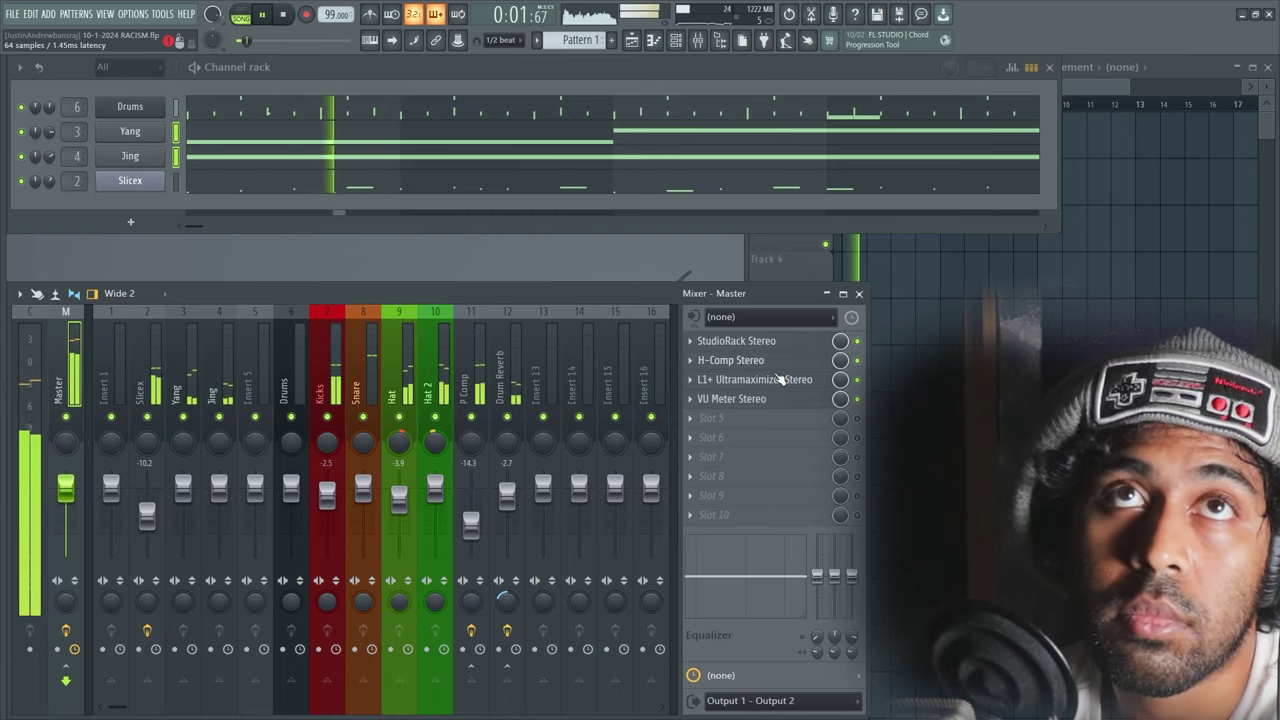
Lower the master L1+ limiter threshold to -8.3 dB and stop playback
left_click(779, 380)
left_click_drag(560, 271, 560, 281)
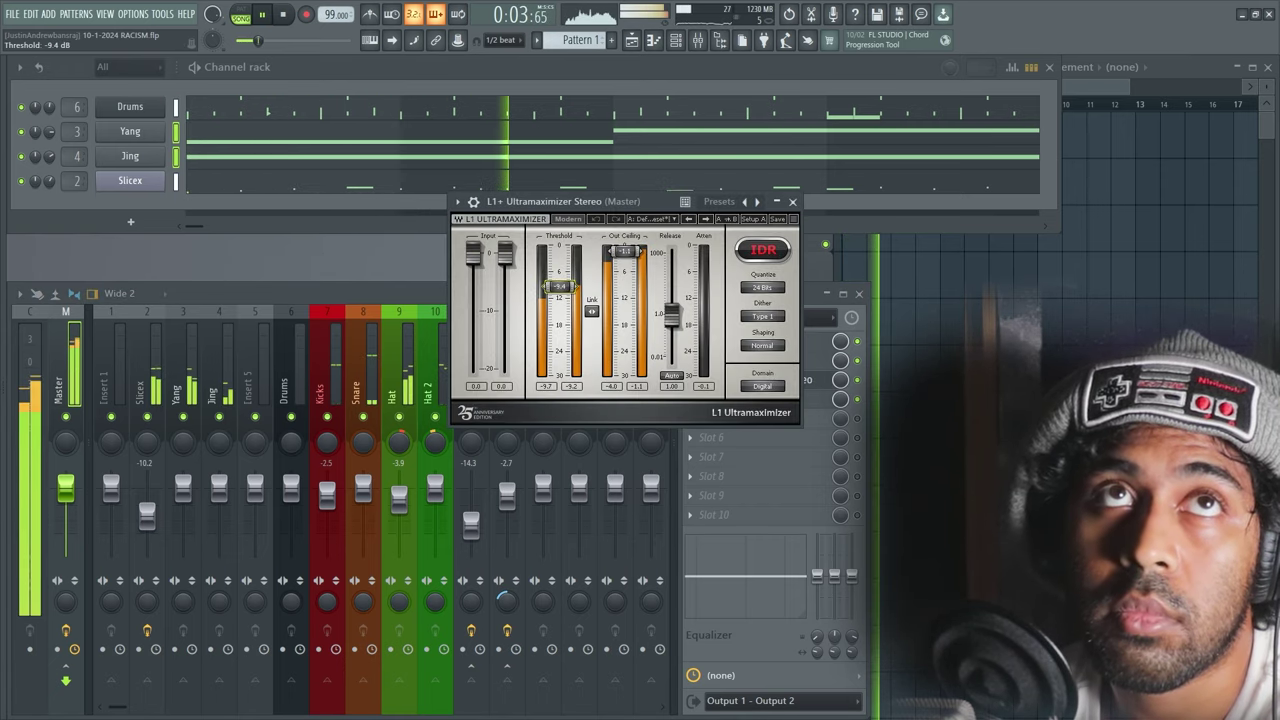
left_click(792, 201)
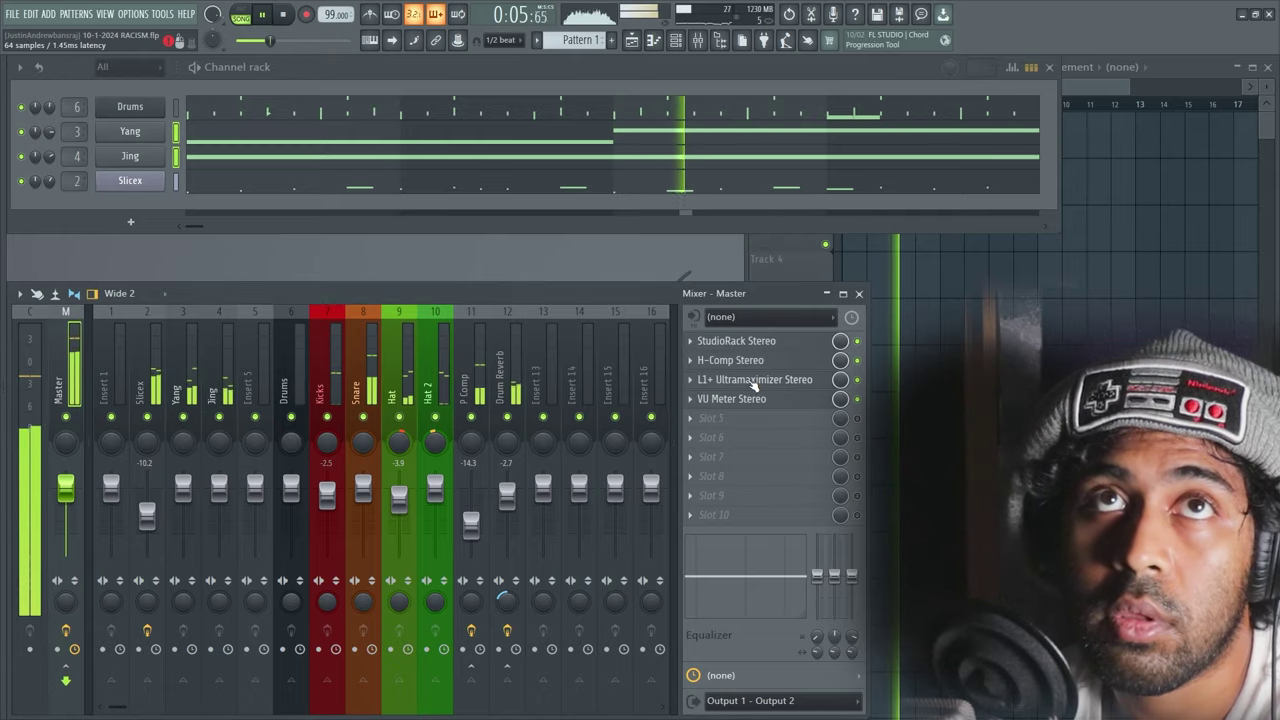
key("space")
left_click(555, 368)
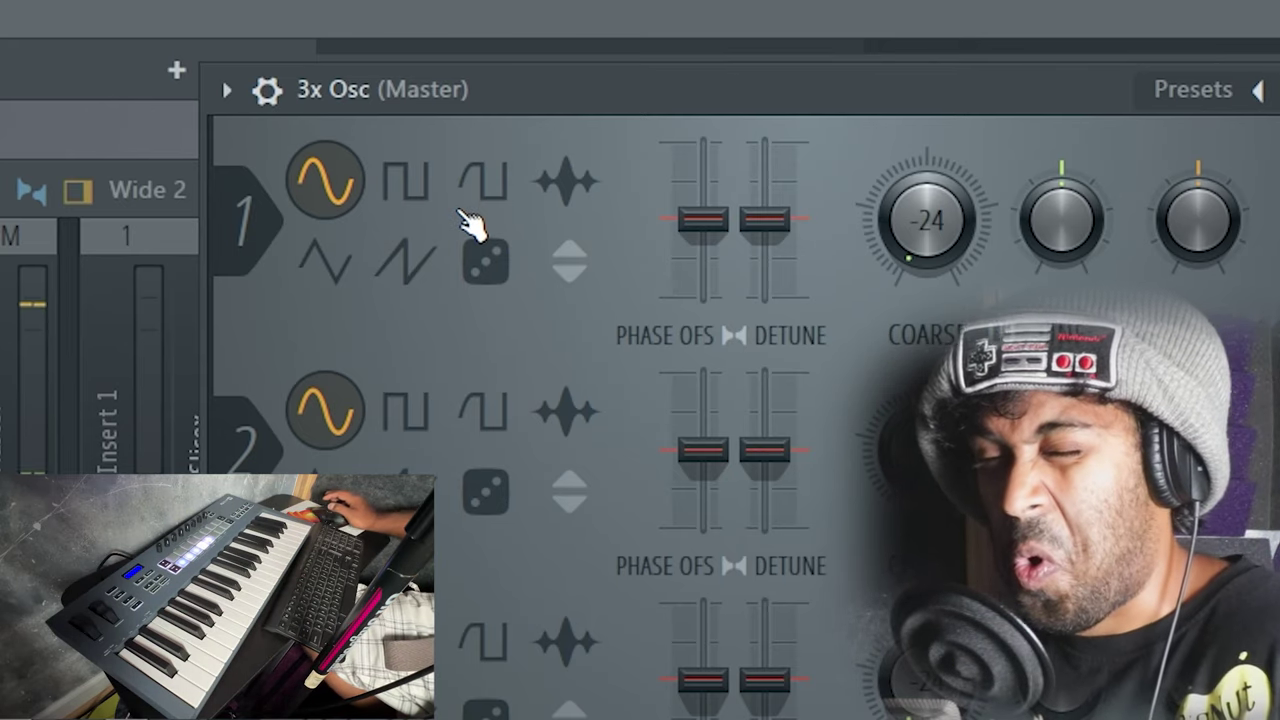
Switch 3x Osc oscillator 1 to noise and turn channel volume down to about 59%
left_click(478, 245)
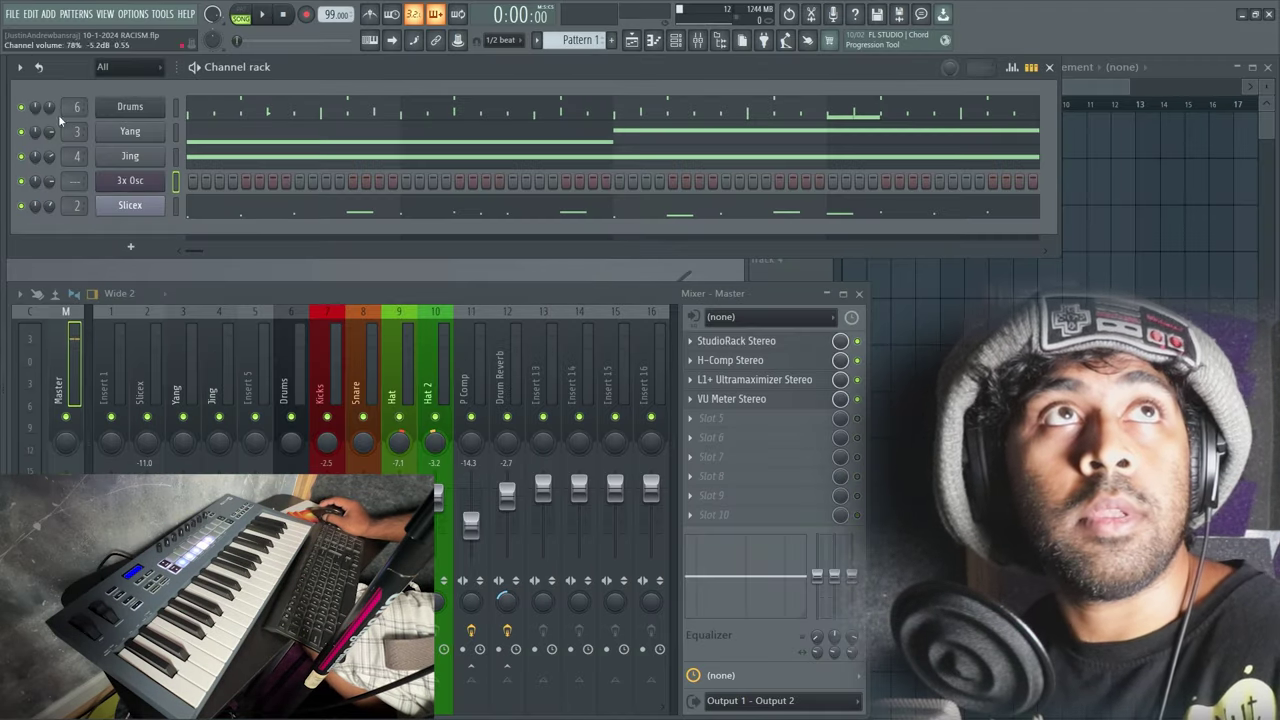
scroll(50, 183, "down", 4)
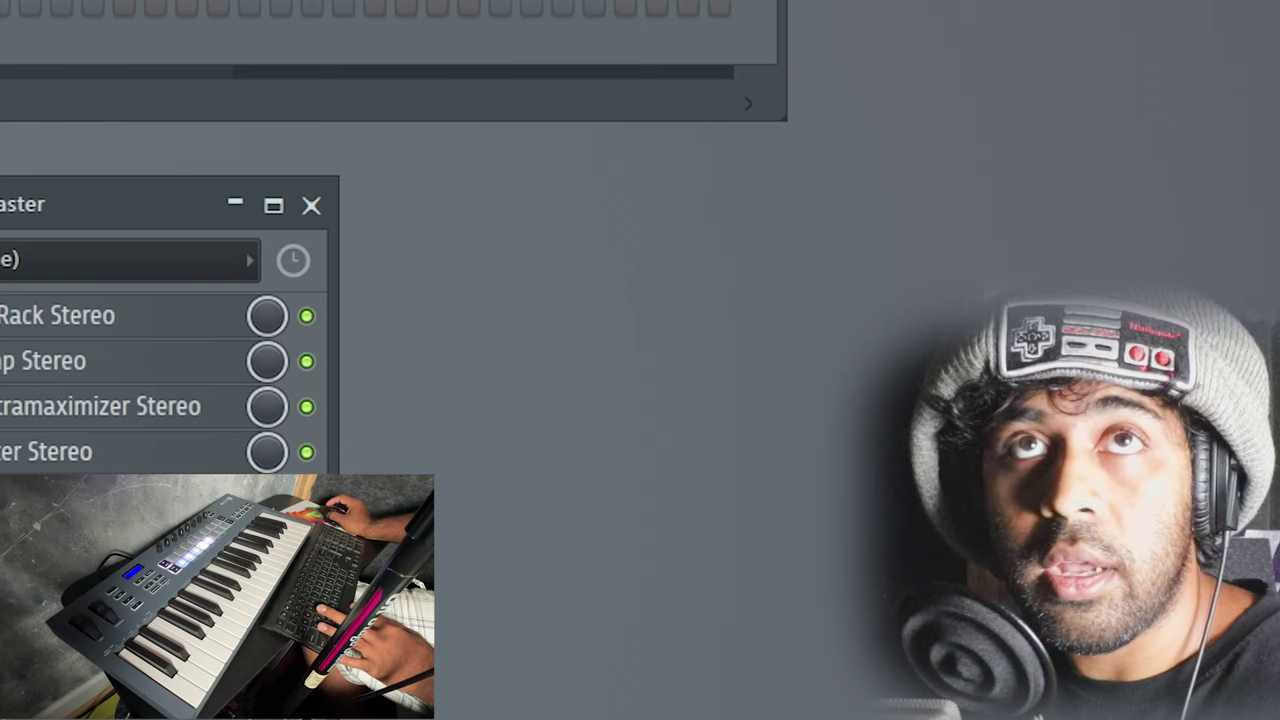
Load iZotope Vinyl onto a master mixer slot and try Lo-fi, leaving it off
left_click(83, 355)
mouse_move(590, 596)
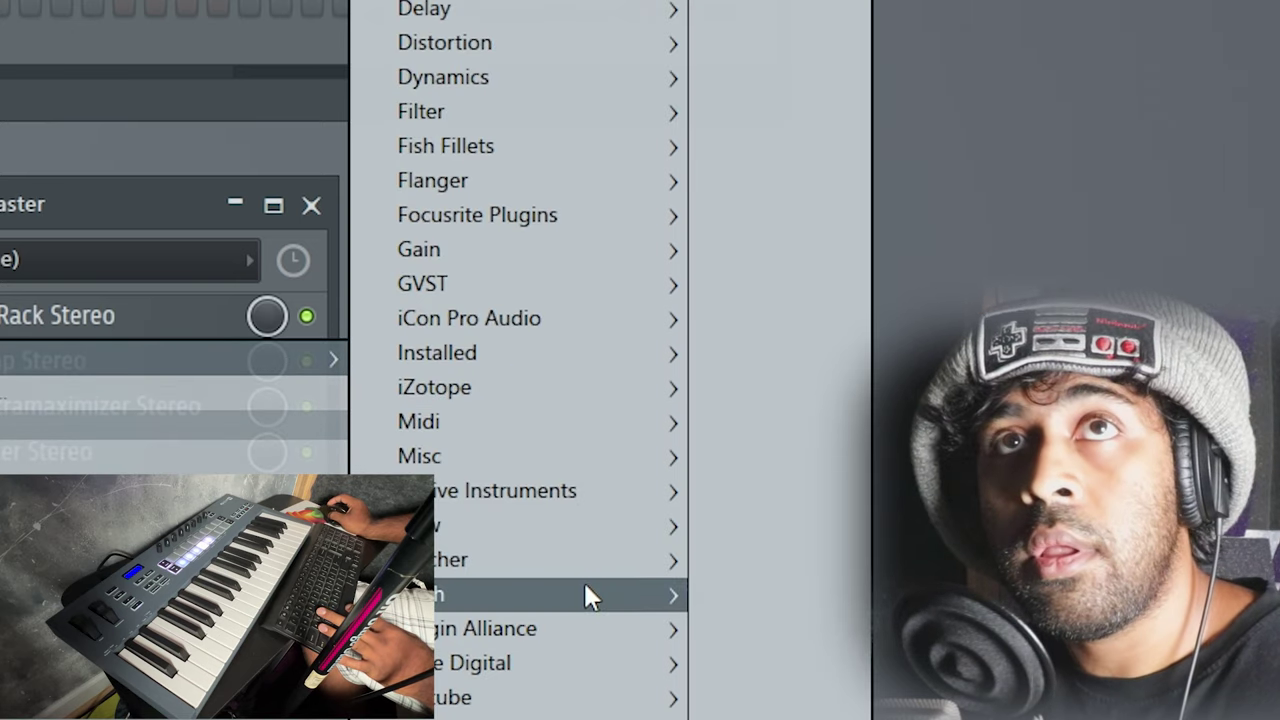
mouse_move(434, 387)
left_click(775, 428)
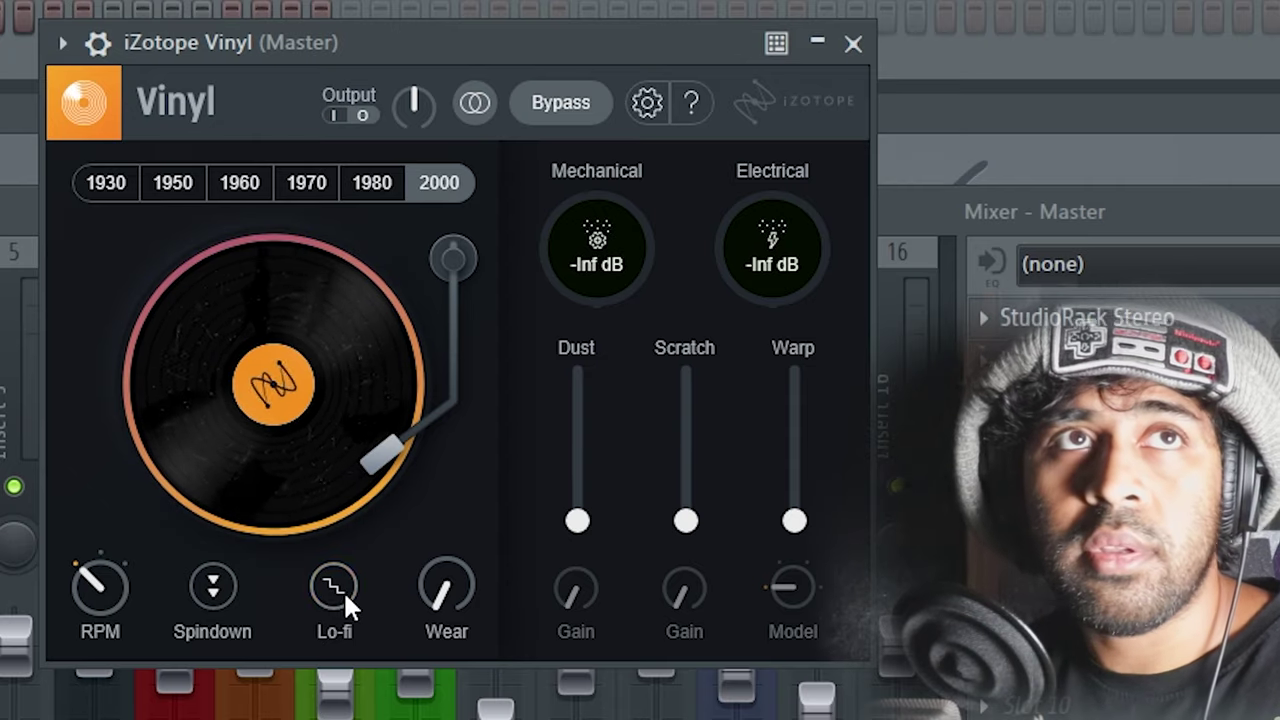
left_click(340, 587)
left_click(343, 593)
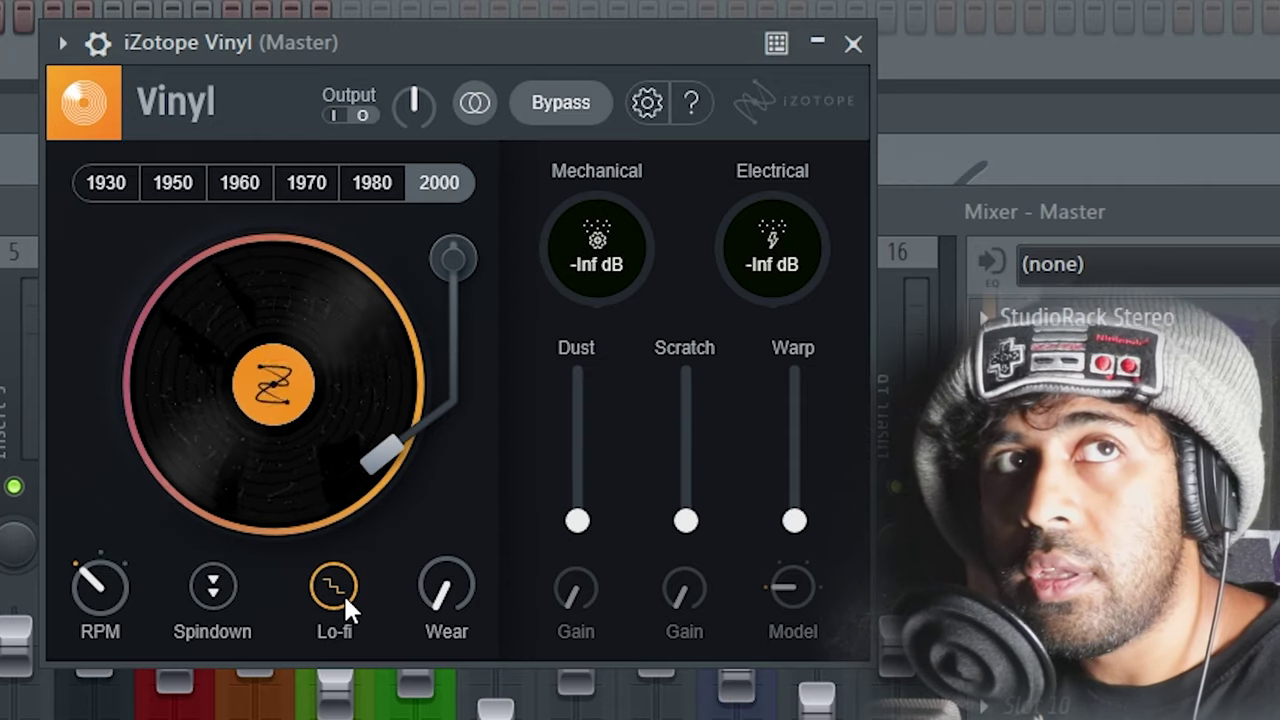
left_click(343, 593)
Lower Vinyl's record wear to 4% and audition the 1980 and 1970 eras before settling on 2000
left_click_drag(434, 517, 445, 578)
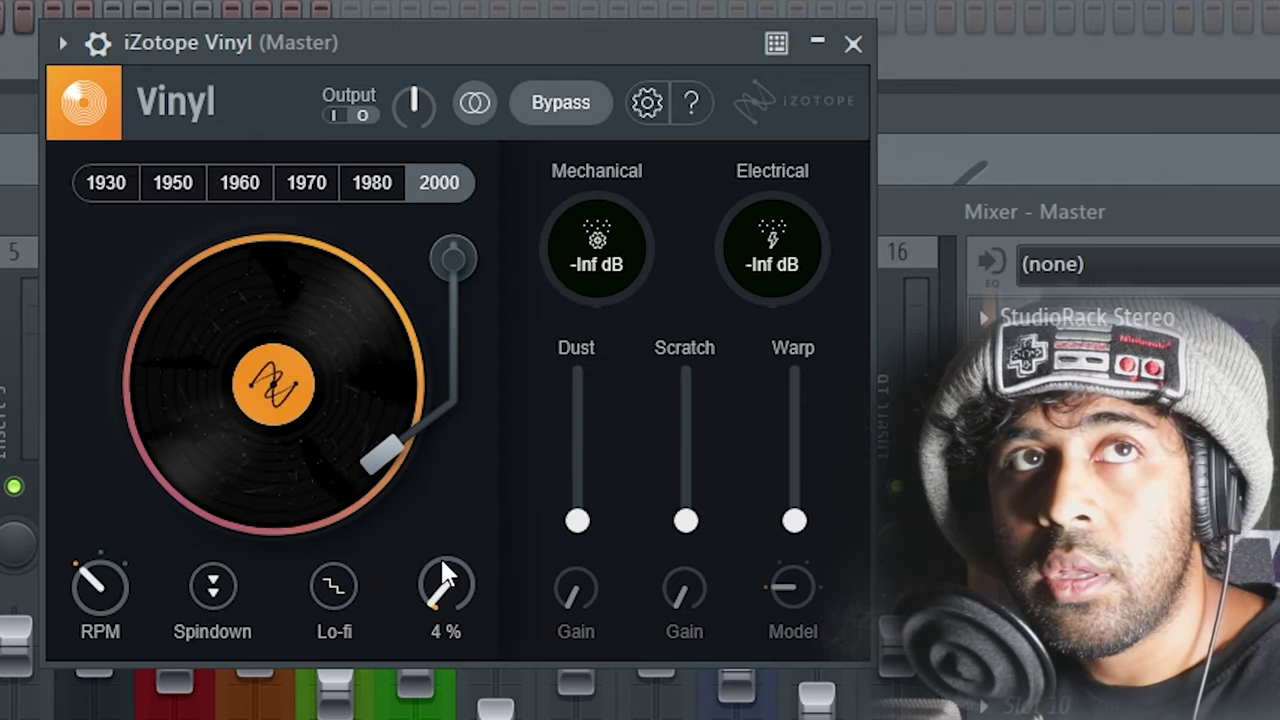
left_click(366, 190)
left_click(322, 190)
left_click(398, 186)
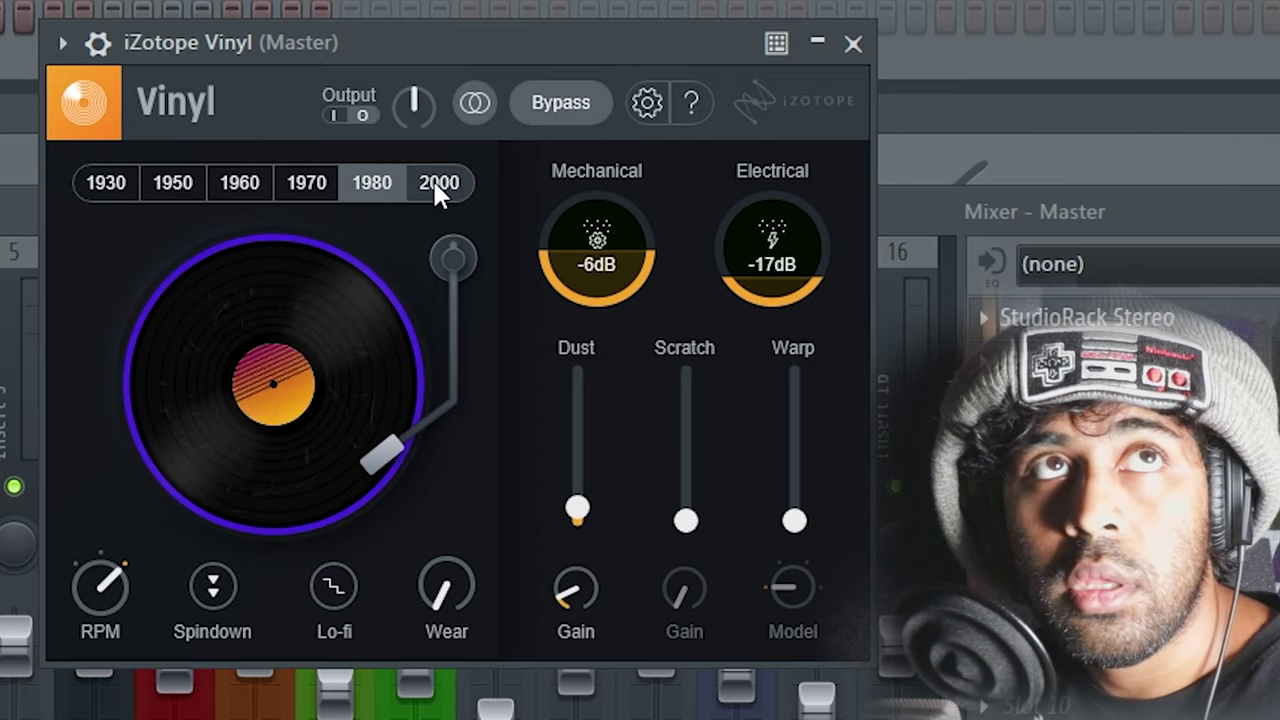
left_click(437, 190)
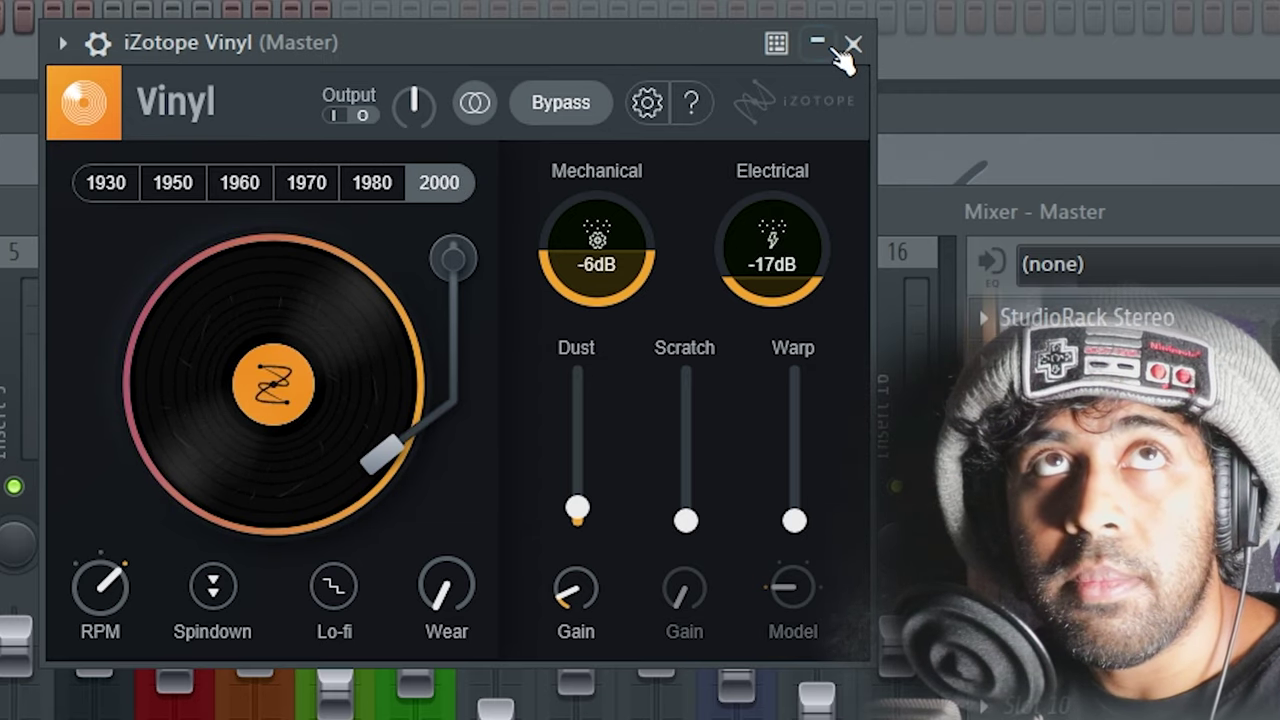
left_click(853, 44)
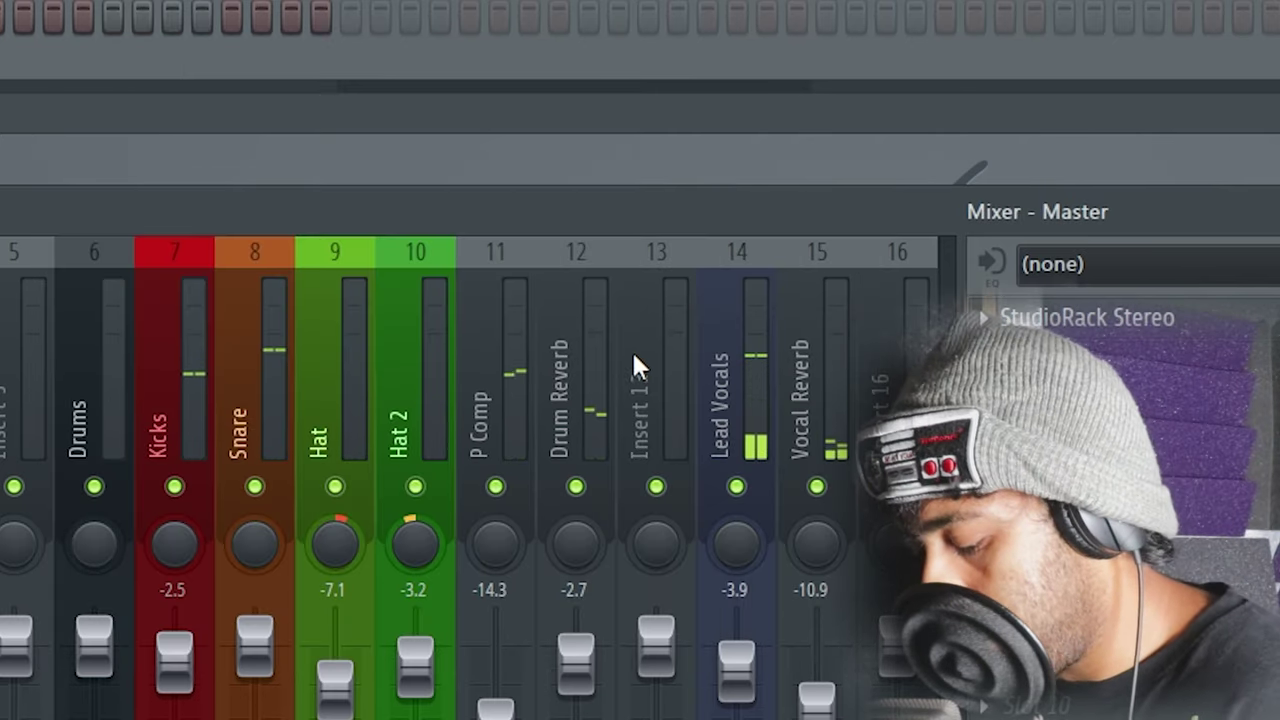